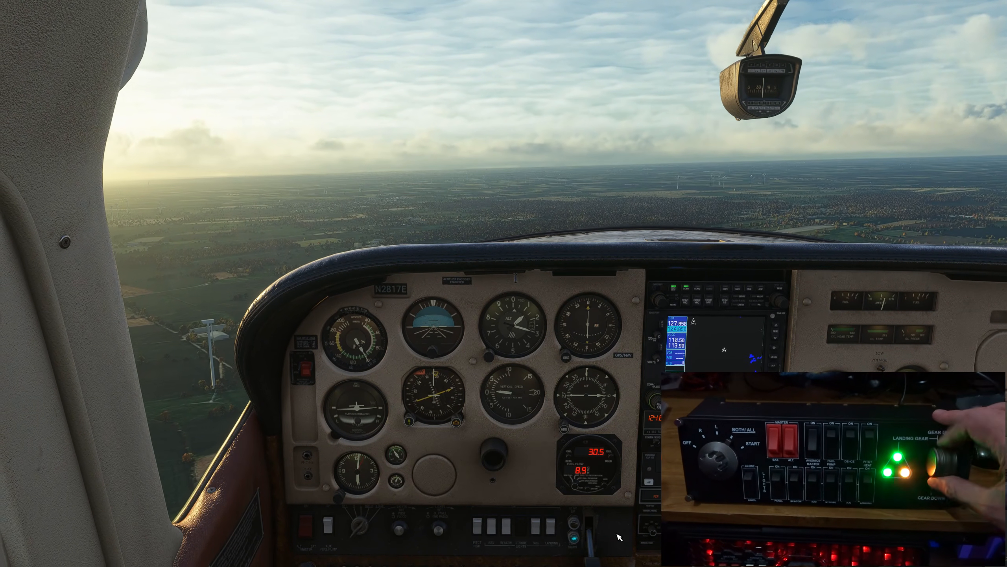
Cycle the aircraft's landing gear in flight to test the gear control.
key("g")
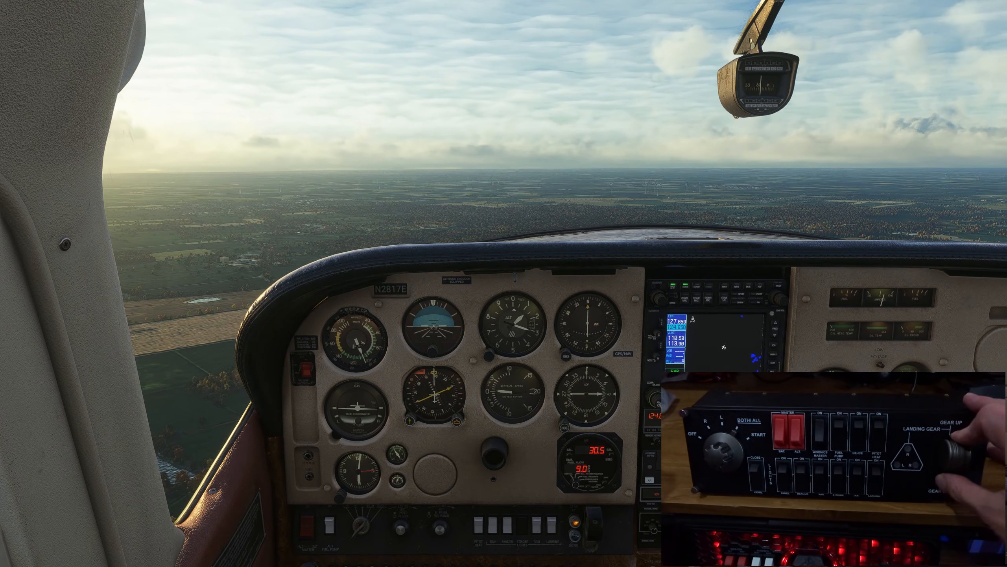
key("g")
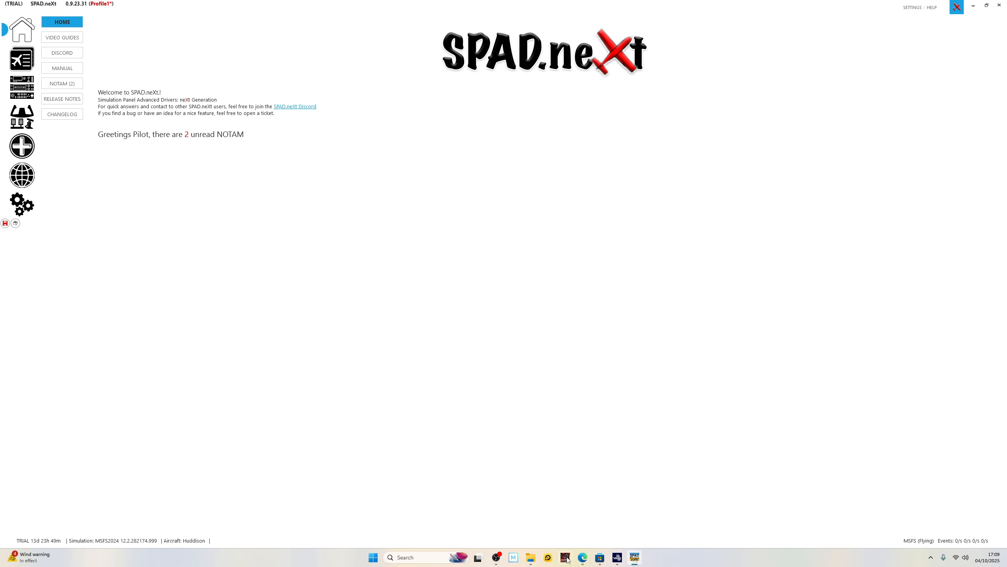
Switch to the Edge browser and view the SPAD.neXt download page and the page with the edition prices.
left_click(582, 557)
left_click(60, 6)
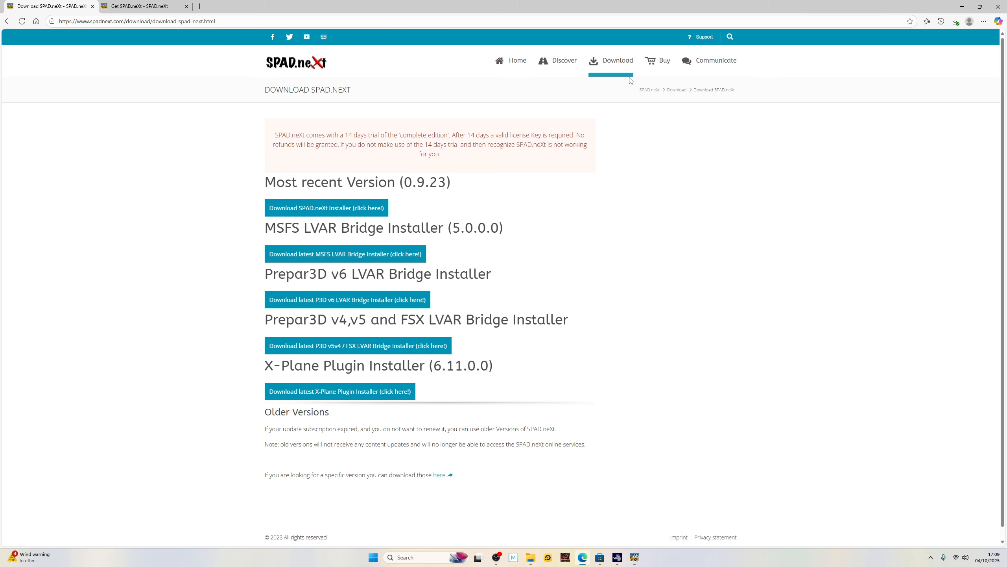
key("ctrl+Tab")
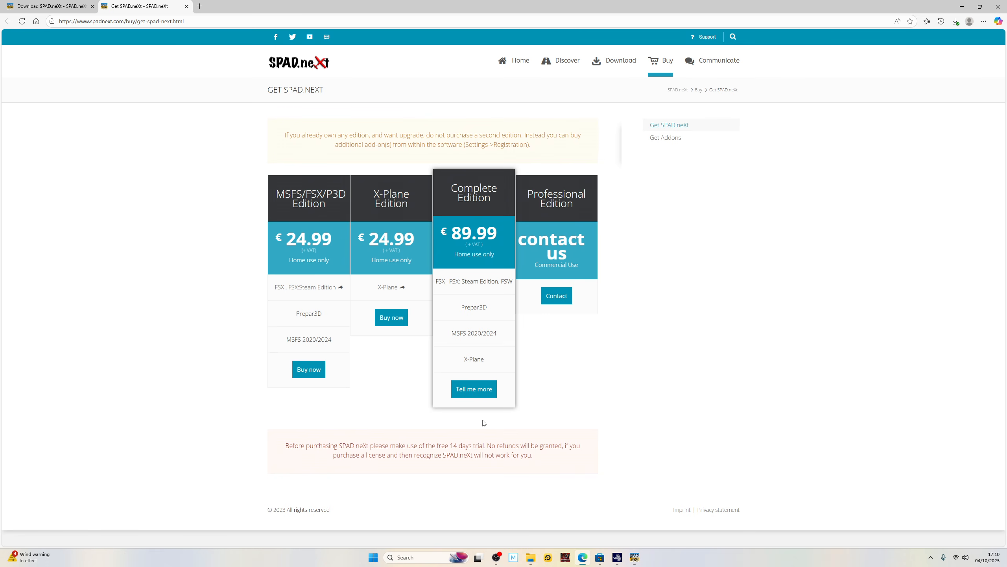
Switch to SPAD.neXt and start the configuration wizard for a simulation running on the same computer.
mouse_move(626, 555)
left_click(618, 525)
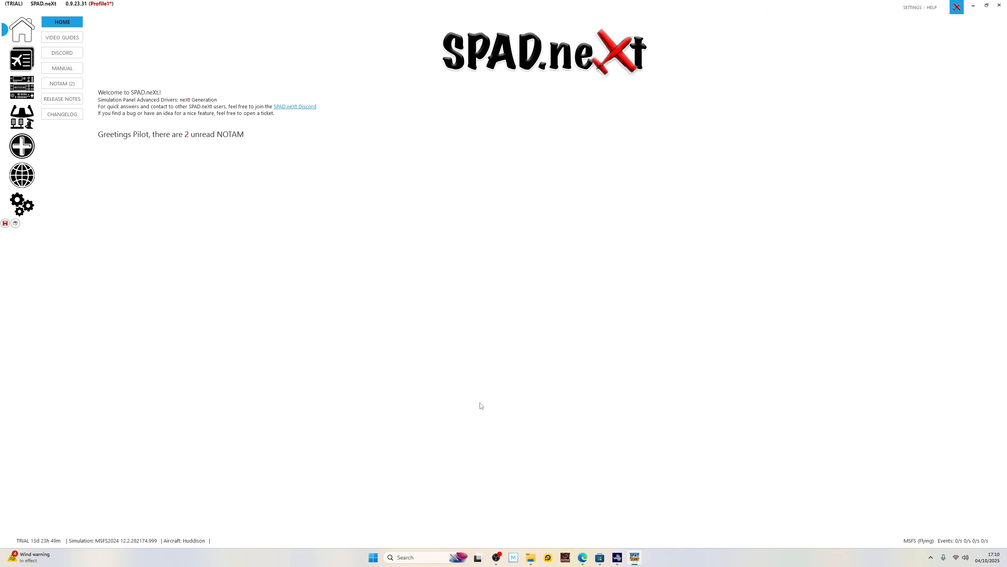
left_click(22, 204)
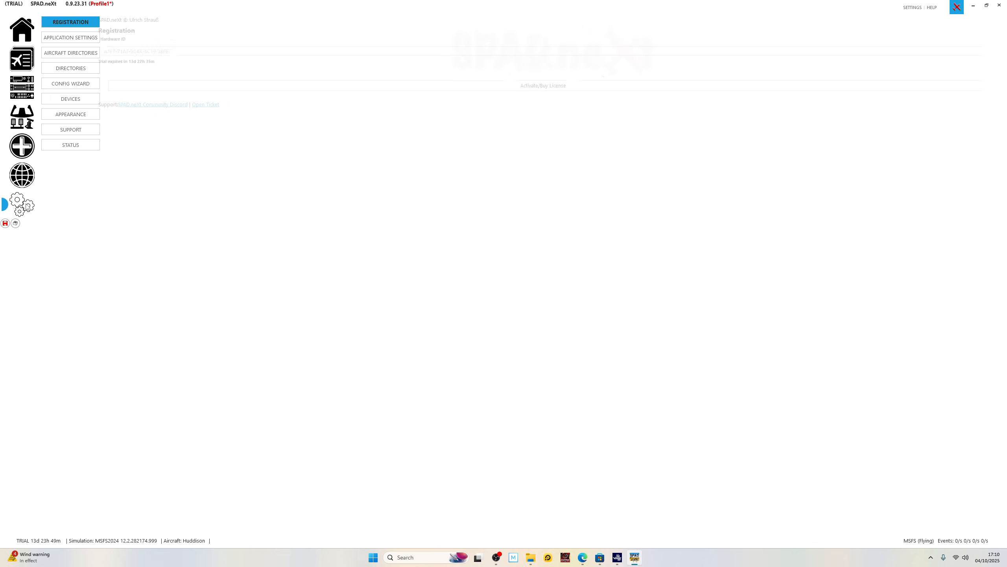
left_click(71, 84)
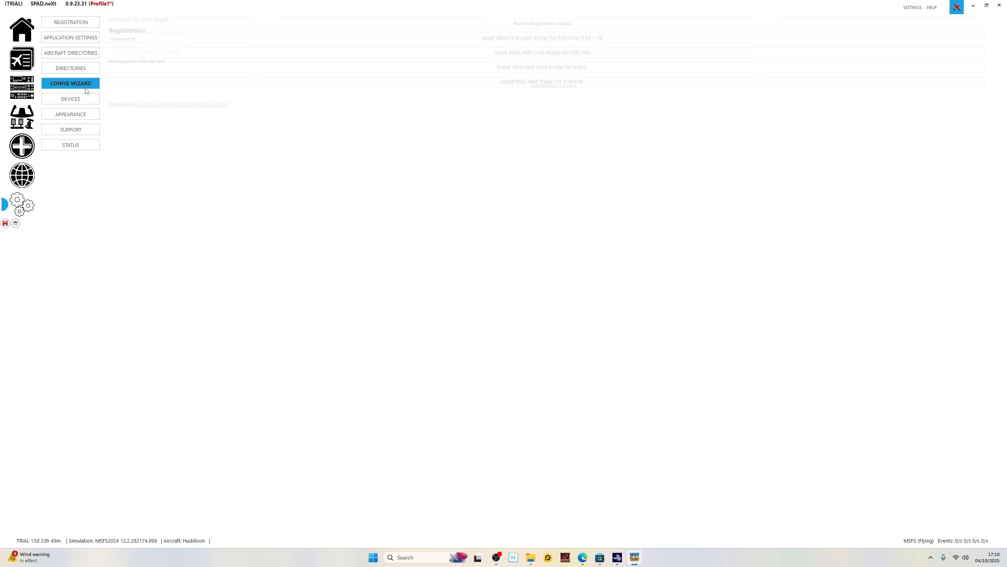
left_click(576, 24)
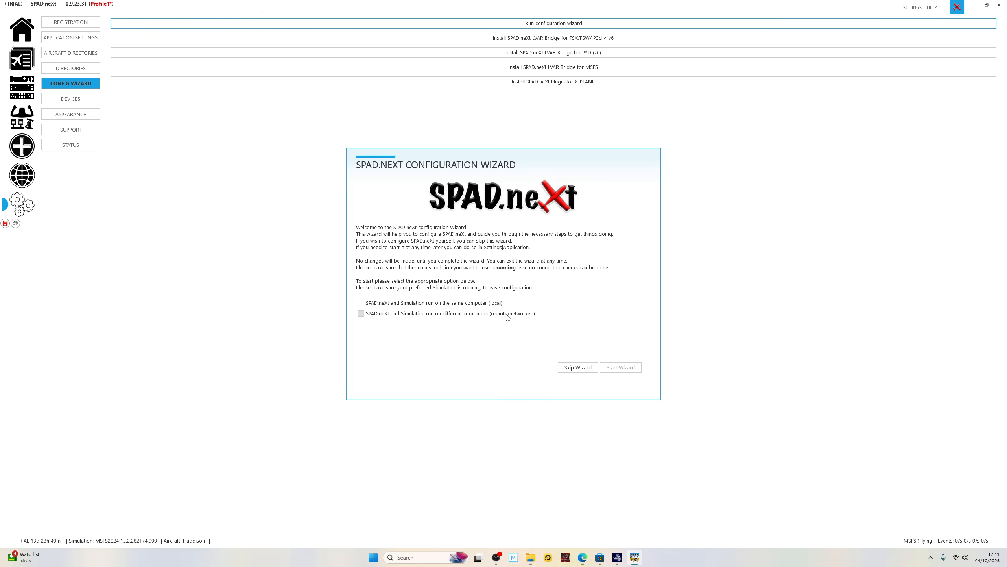
left_click(421, 305)
left_click(620, 367)
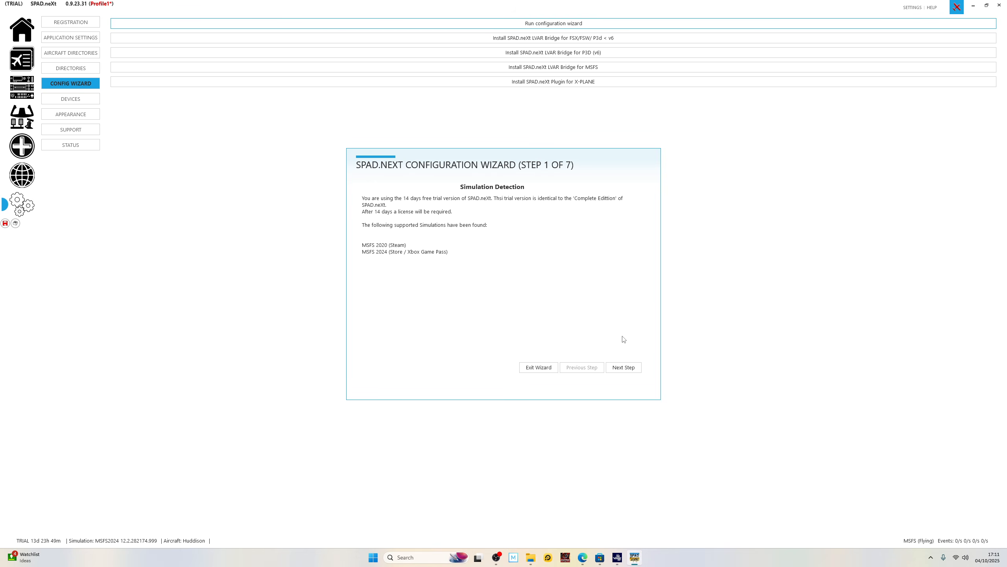
Go to the wizard's SimConnect detection and test the connection to the simulator running on this computer.
left_click(631, 367)
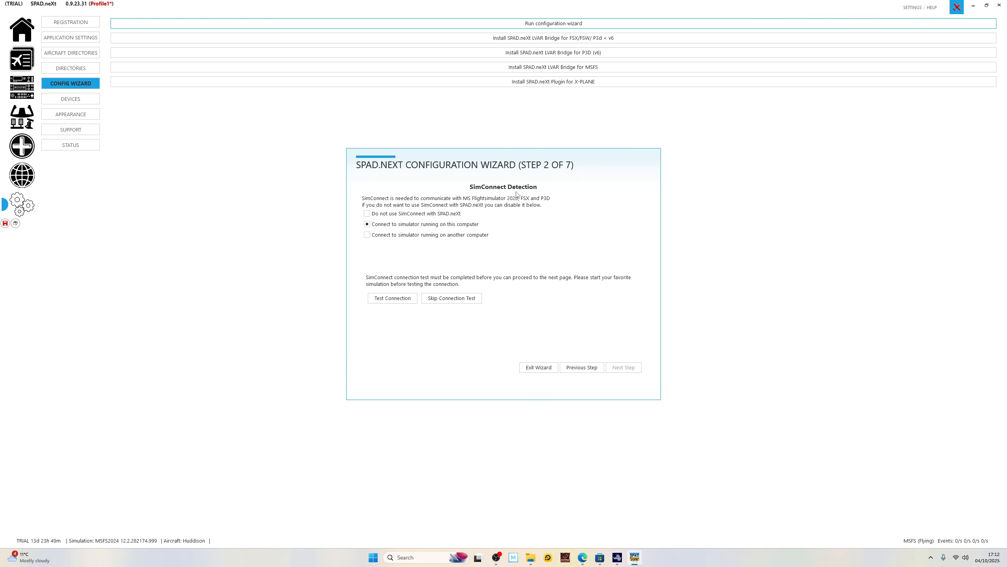
left_click(617, 557)
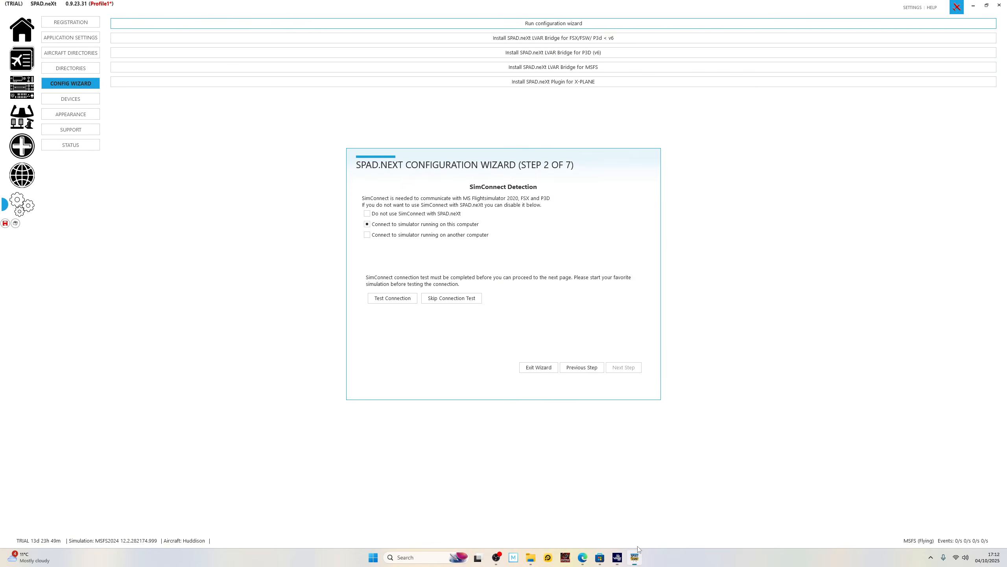
left_click(635, 557)
left_click(405, 304)
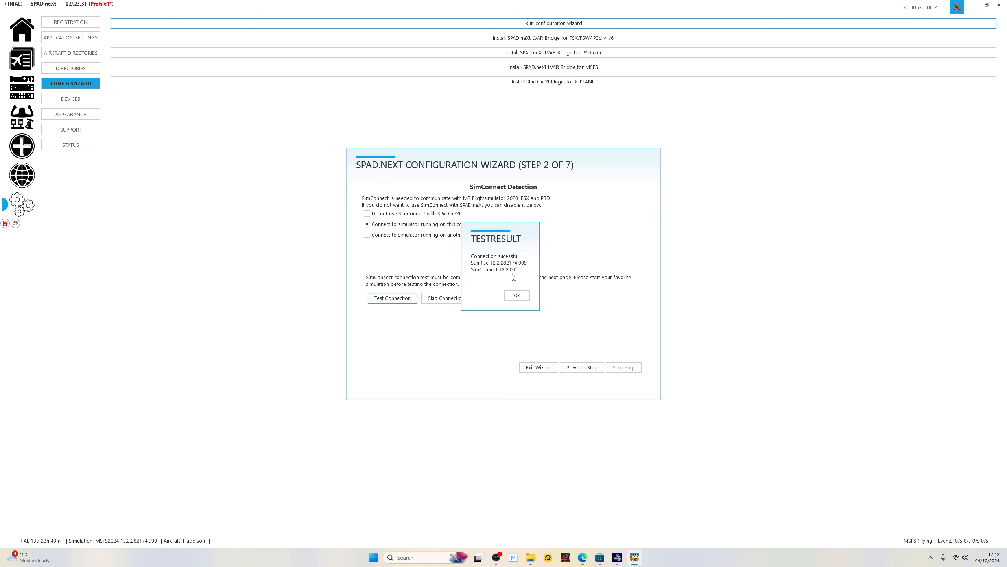
left_click(517, 295)
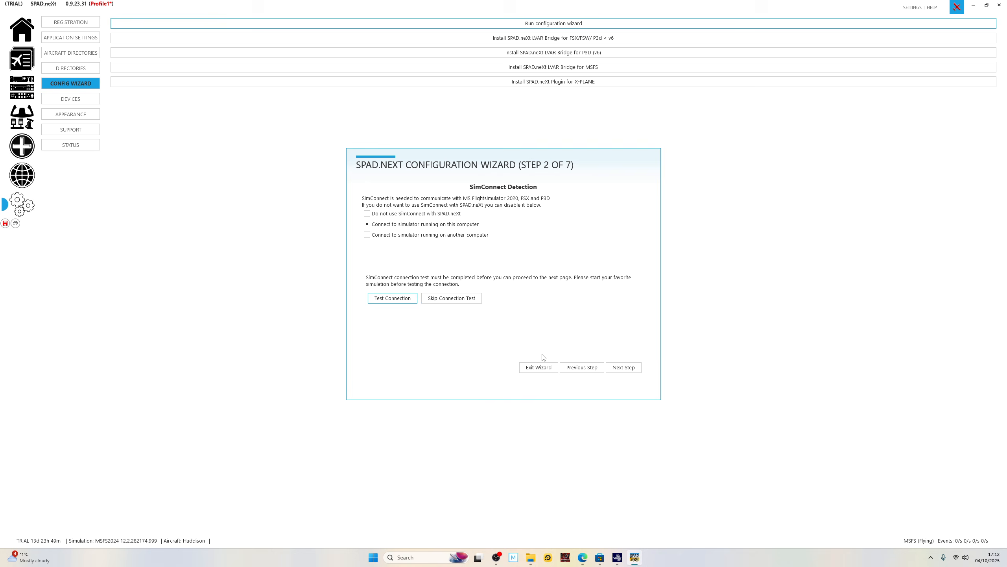
left_click(624, 368)
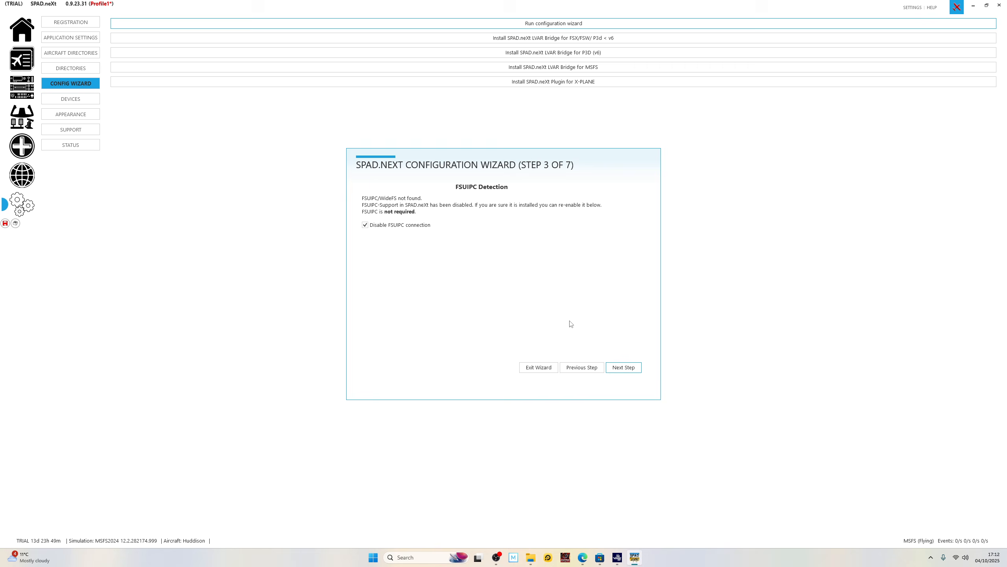
Go through the FSUIPC and X-Plane pages to the settings overview, and exit the wizard without applying the settings.
left_click(628, 366)
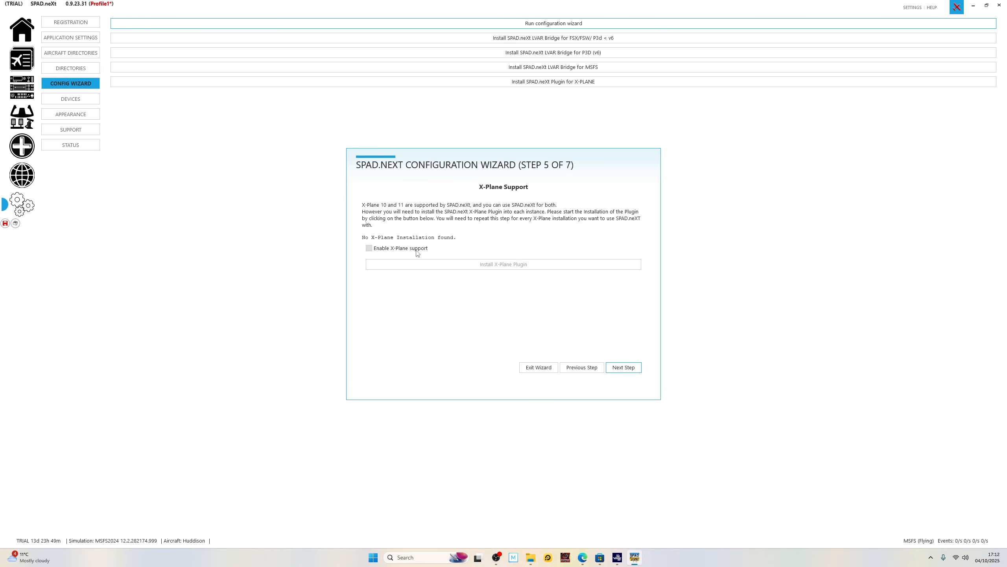
left_click(624, 369)
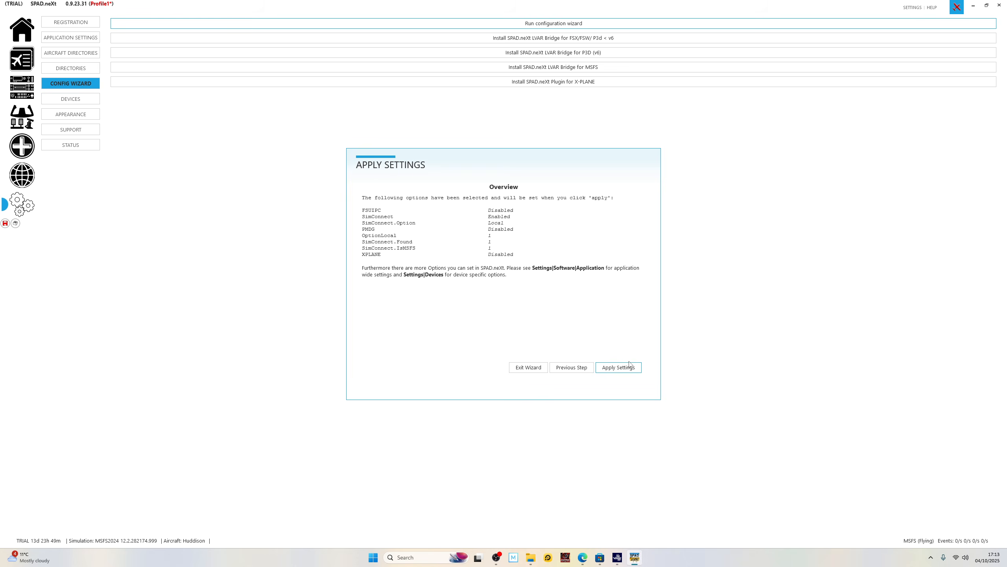
left_click(529, 367)
Rename Profile1 with the pilot's first name and save the profile.
left_click(32, 33)
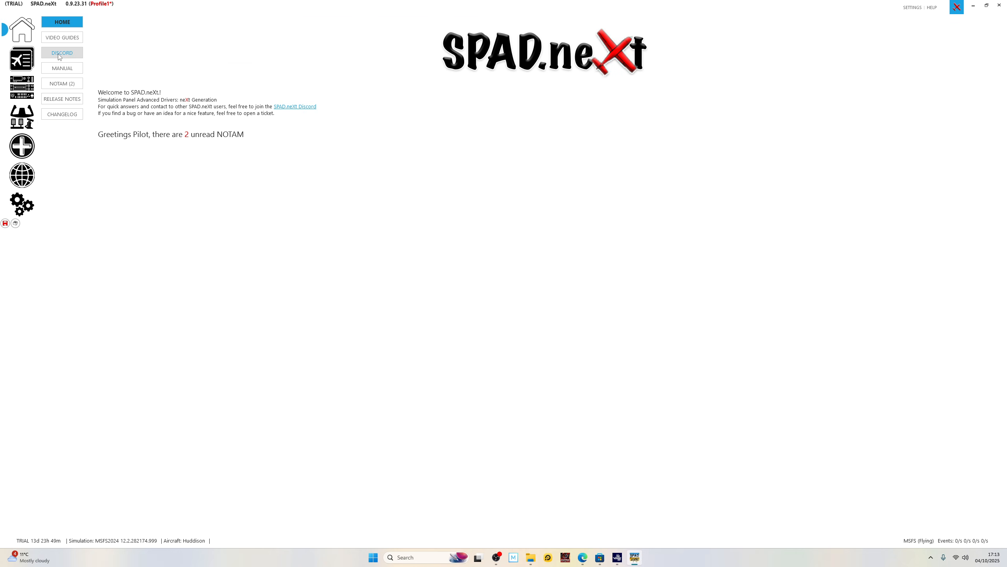
left_click(22, 60)
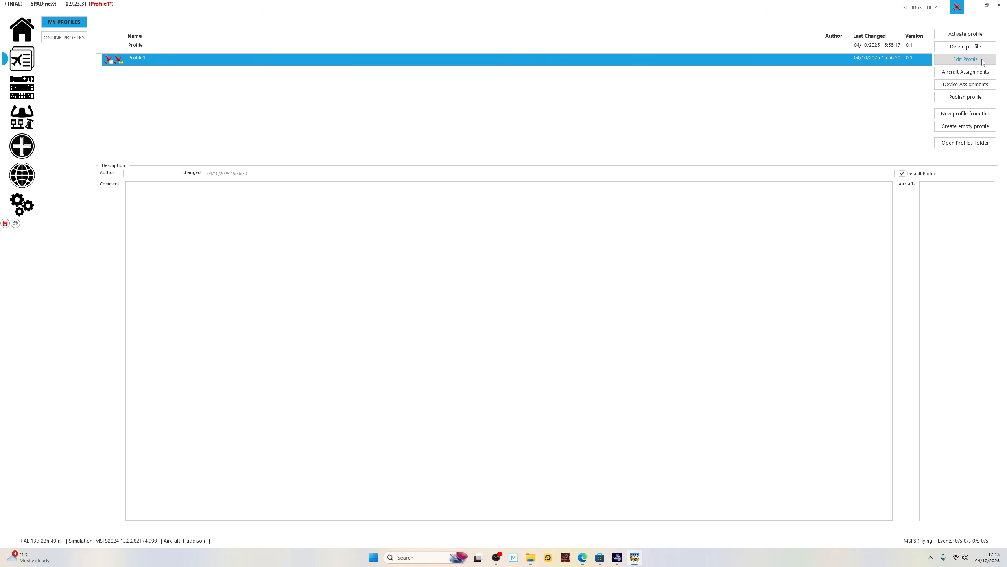
left_click(965, 59)
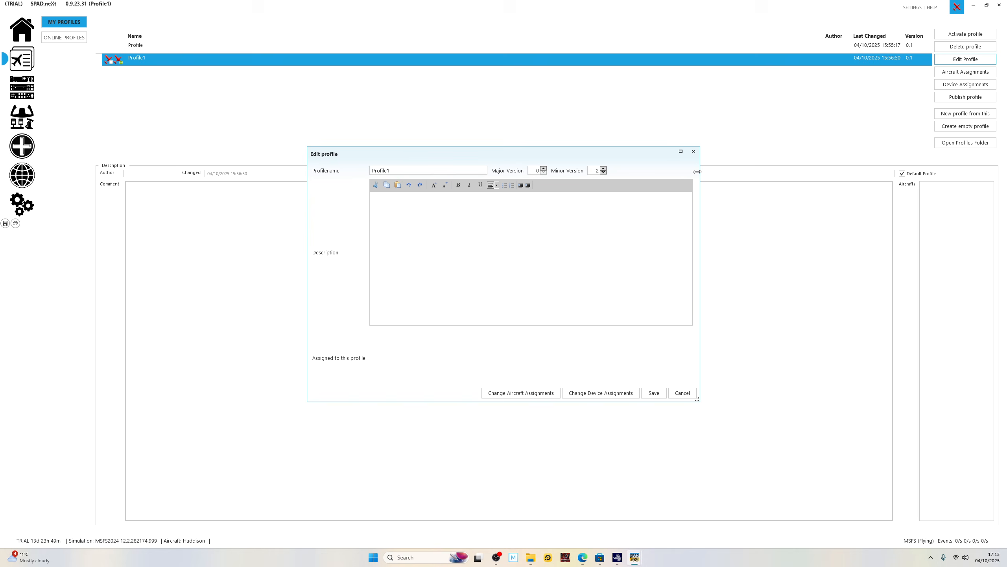
left_click(424, 171)
key("BackSpace")
key("BackSpace")
key("BackSpace")
key("BackSpace")
key("BackSpace")
key("BackSpace")
key("BackSpace")
key("BackSpace")
type("James")
left_click(659, 394)
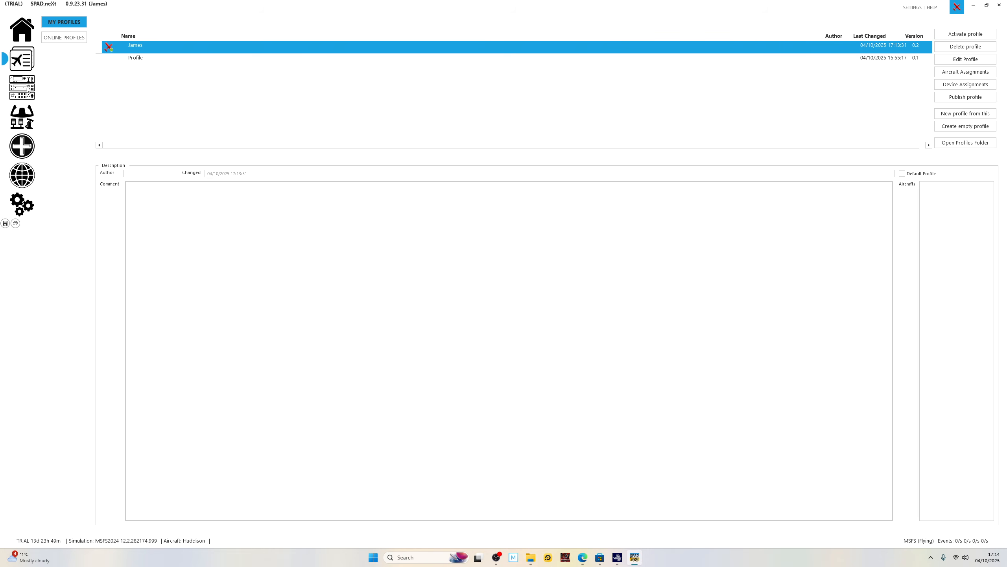
Load the online snippet "Default Gear UP/DOWN" onto the gear lever of the Pro Switch Panel.
left_click(28, 91)
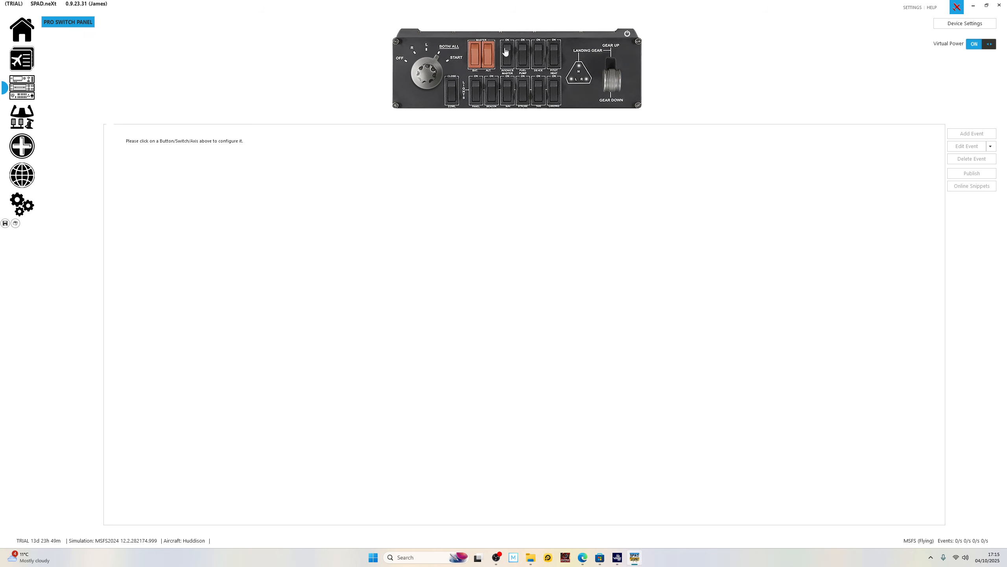
left_click(612, 82)
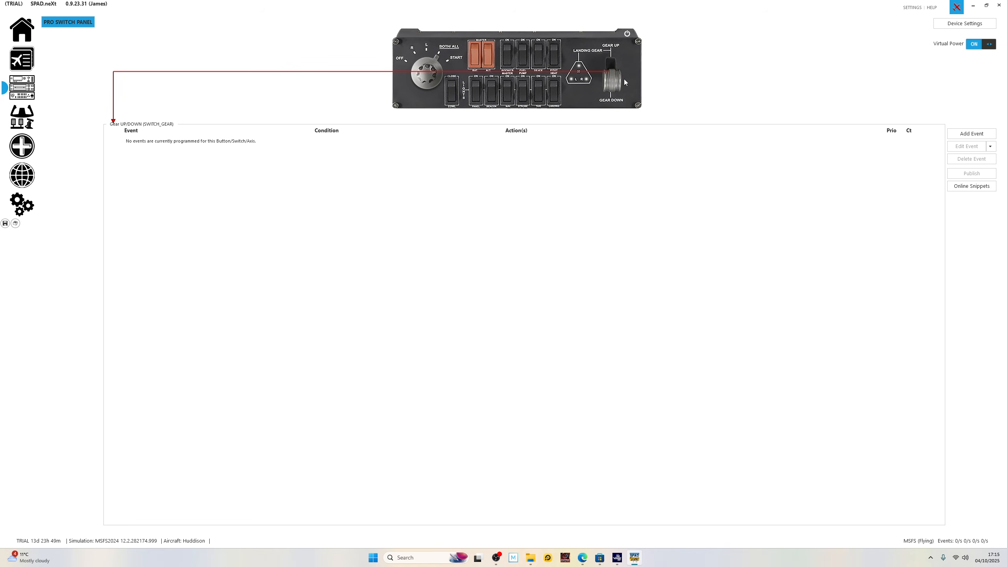
left_click(981, 187)
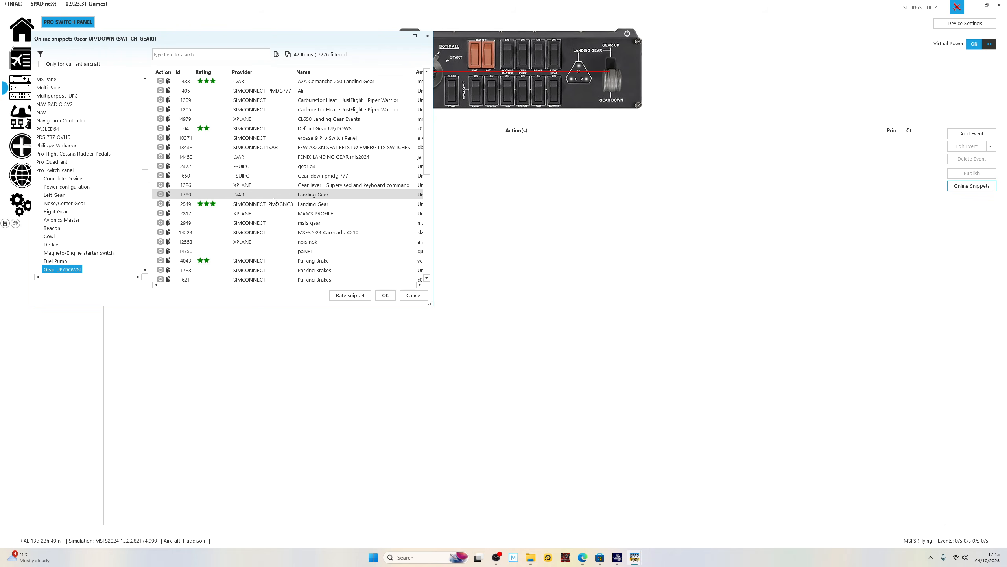
scroll(270, 235, "down", 5)
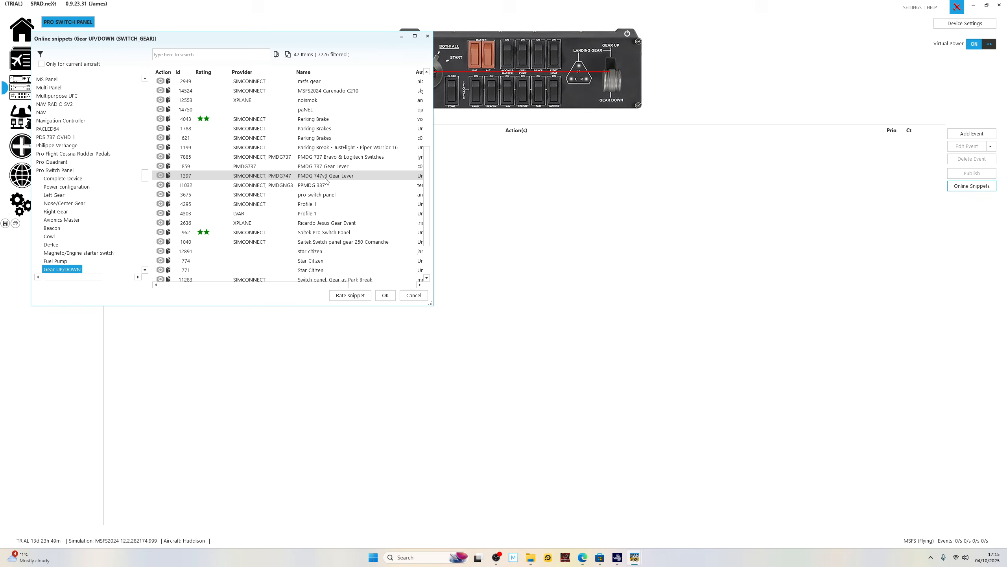
scroll(325, 180, "up", 5)
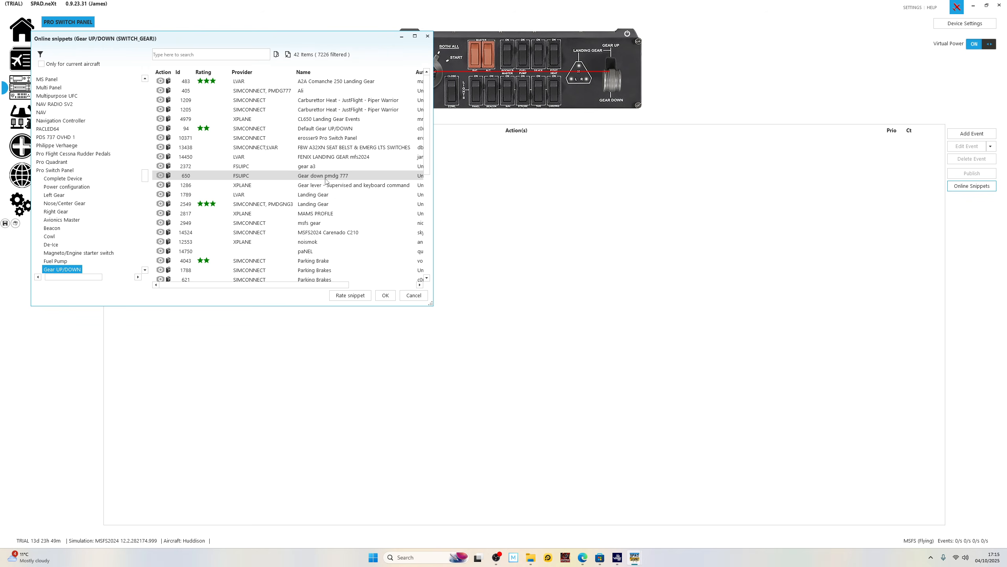
left_click(333, 129)
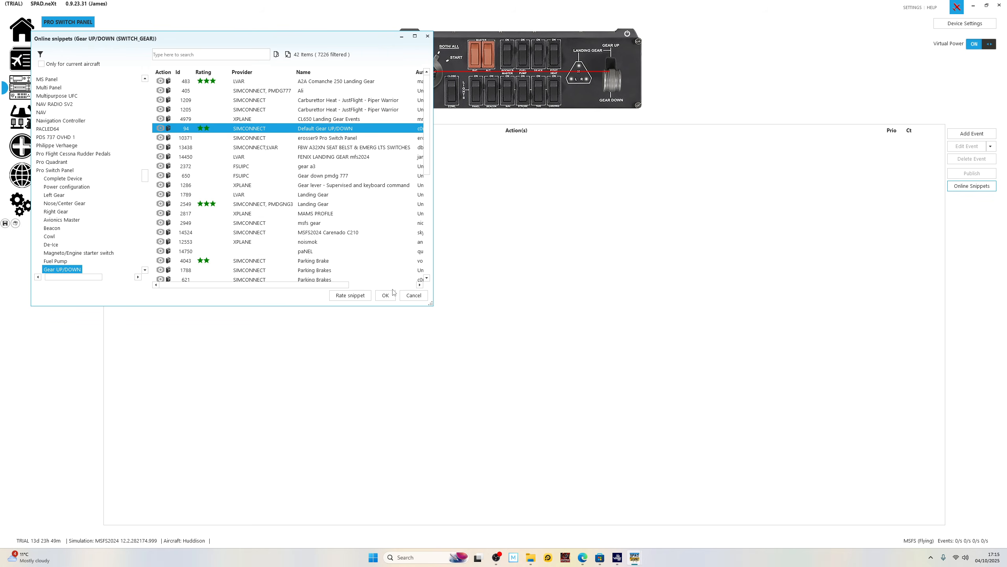
left_click(385, 296)
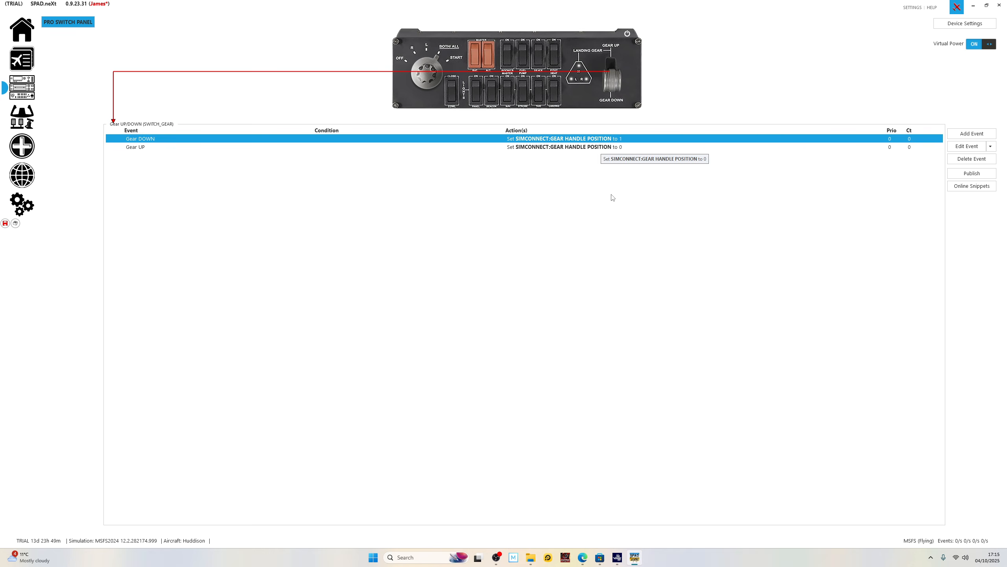
Switch to Microsoft Flight Simulator 2024, resume the flight to test the landing gear lever, and pause again.
left_click(617, 558)
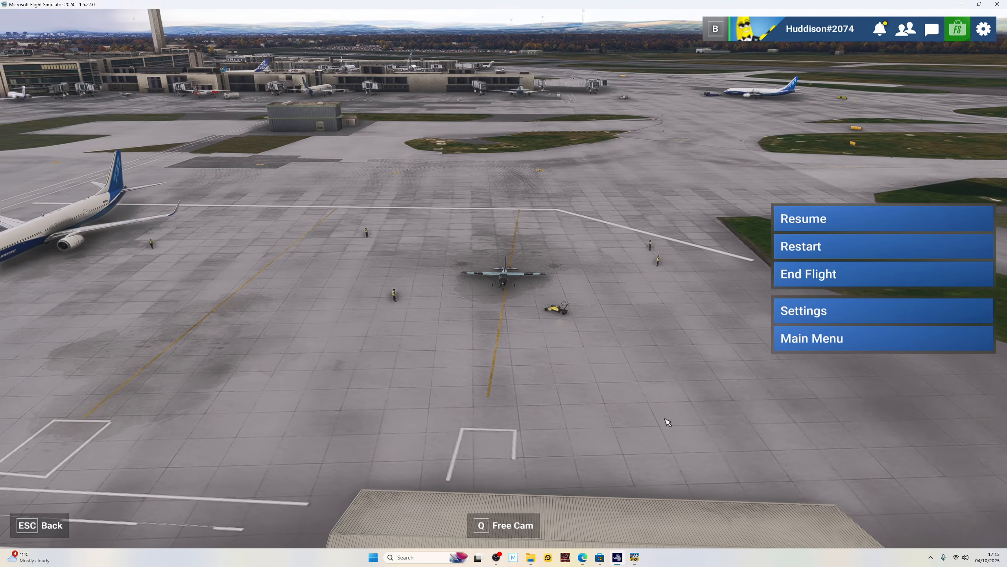
left_click(862, 223)
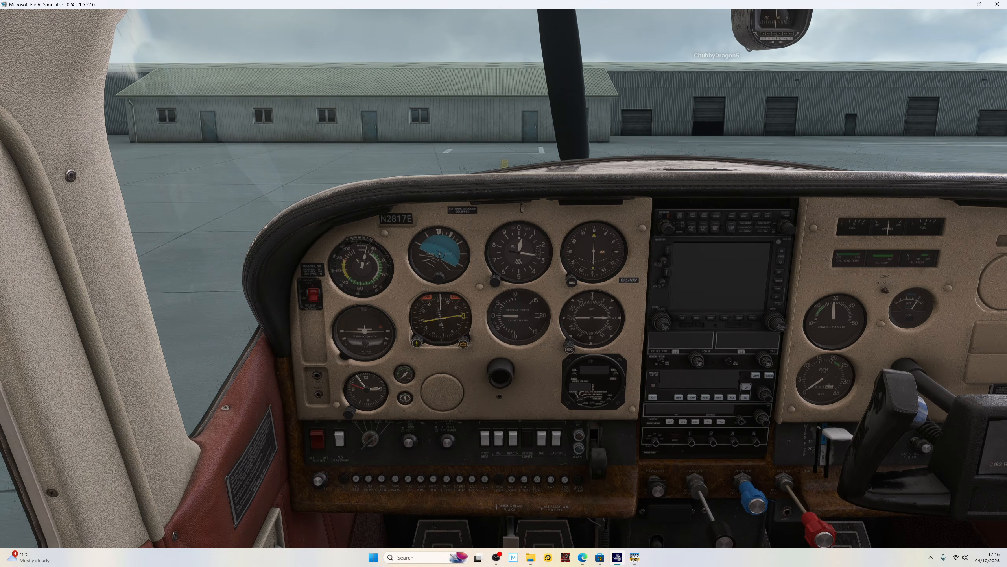
key("g")
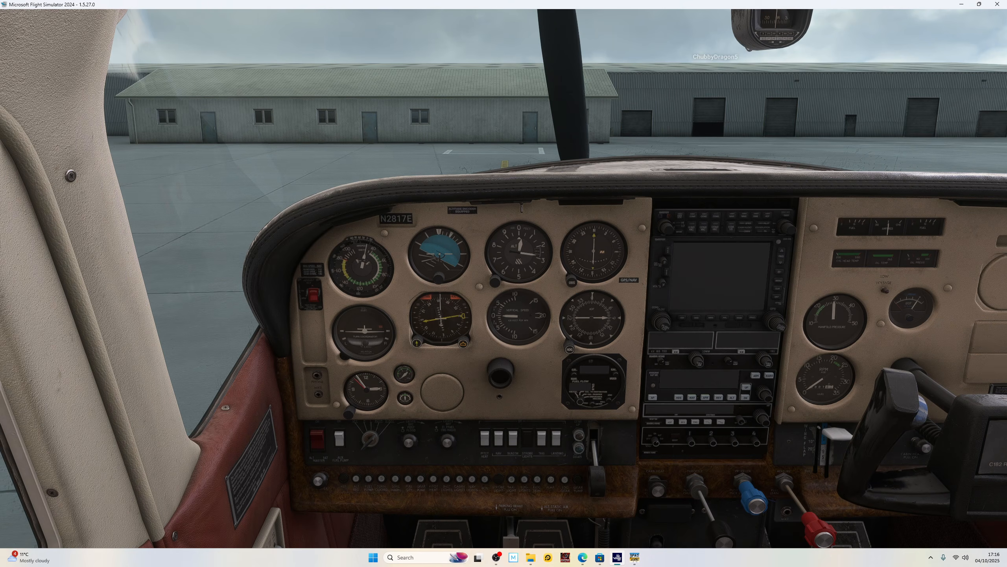
key("Escape")
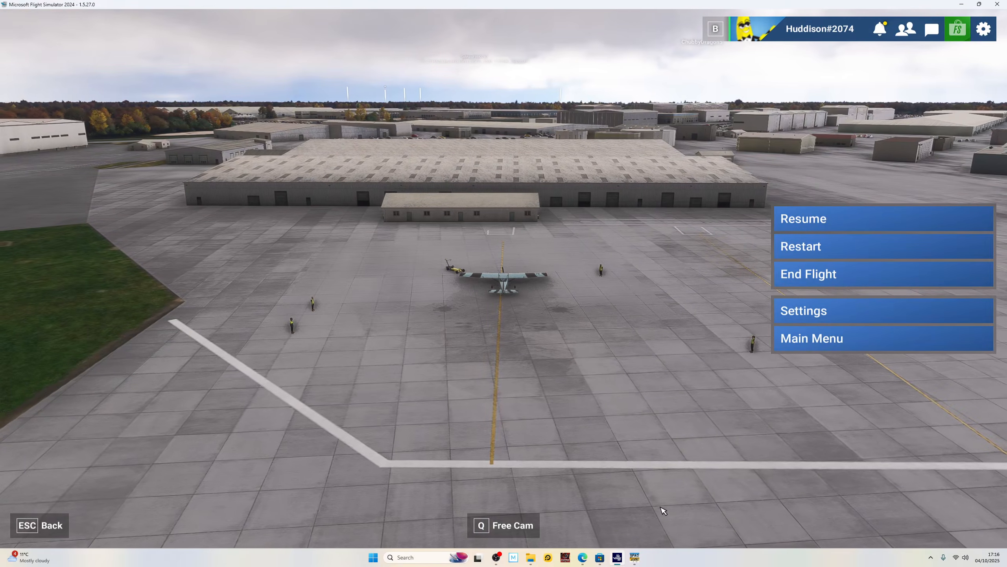
Switch to SPAD.neXt and load the online snippet "Default Center/Nose Gear LED" onto the Pro Switch Panel's nose gear LED.
left_click(635, 558)
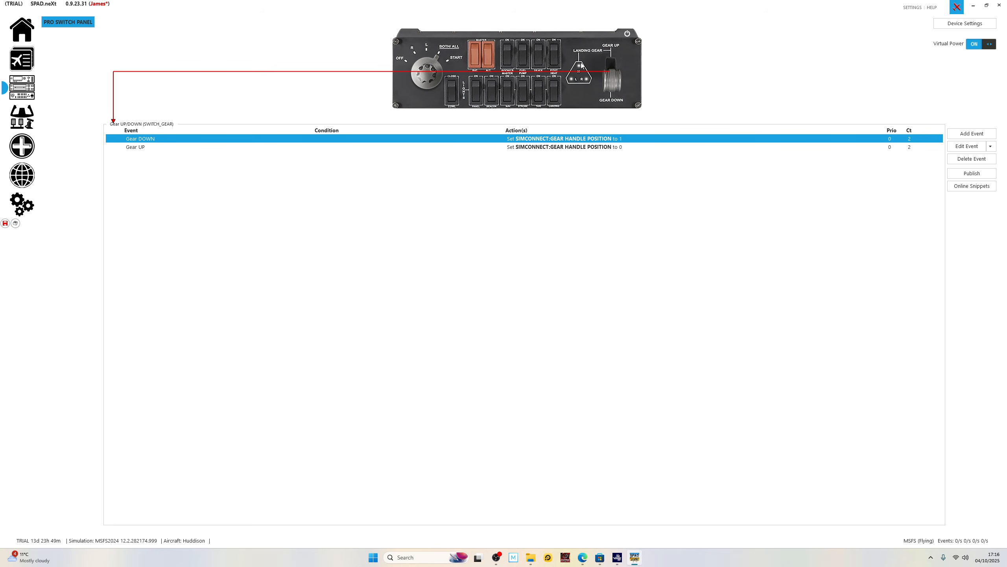
left_click(580, 68)
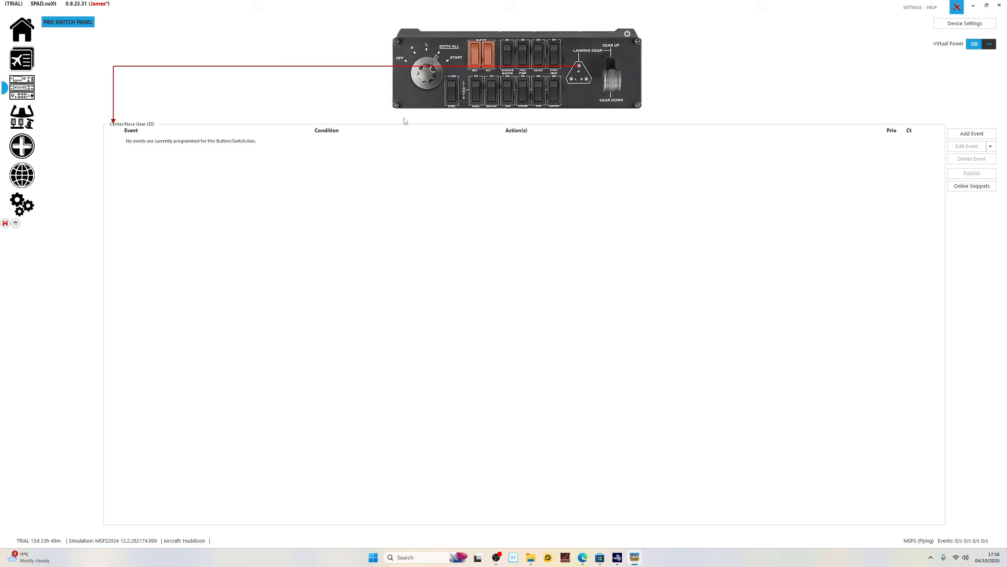
left_click(965, 190)
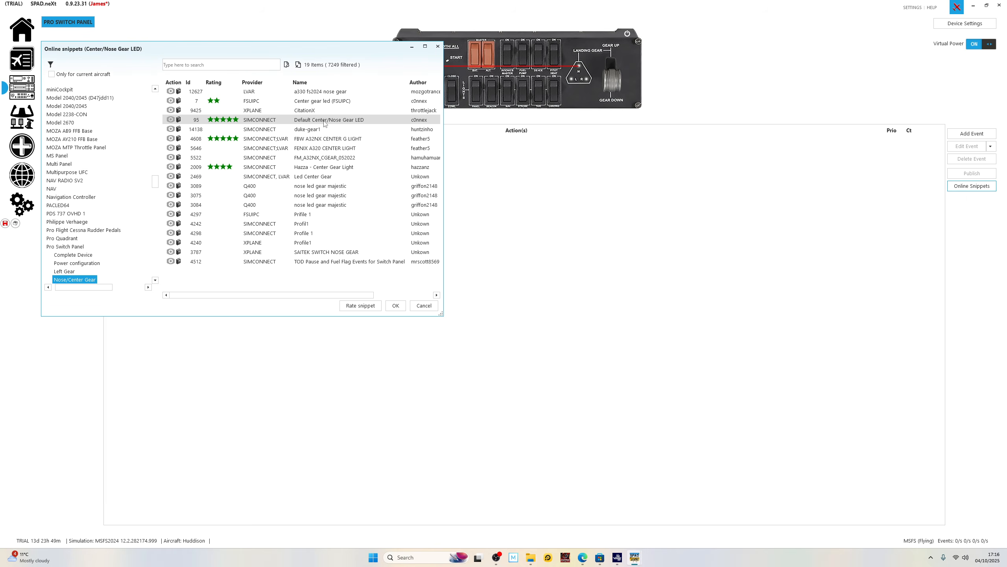
left_click(356, 124)
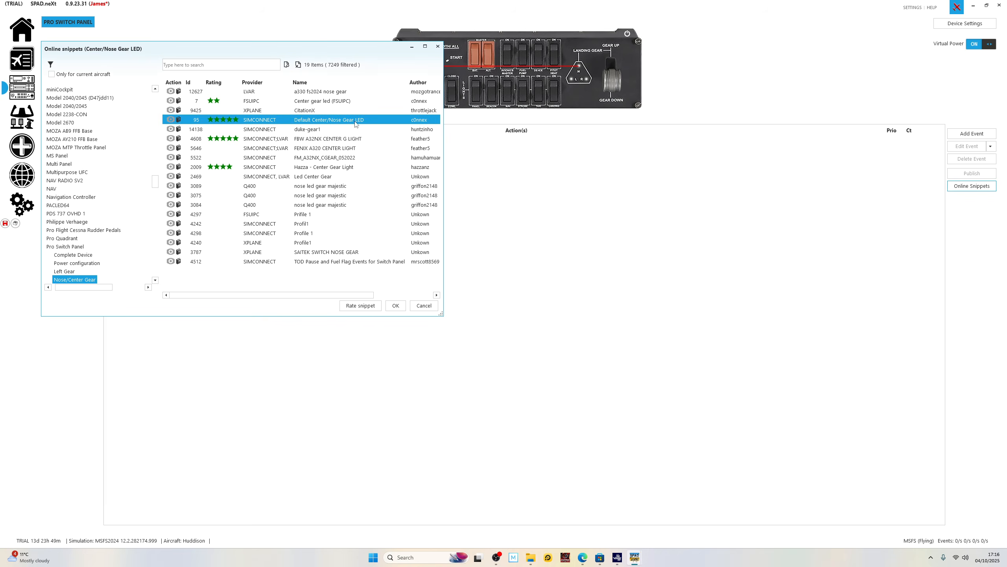
left_click(396, 306)
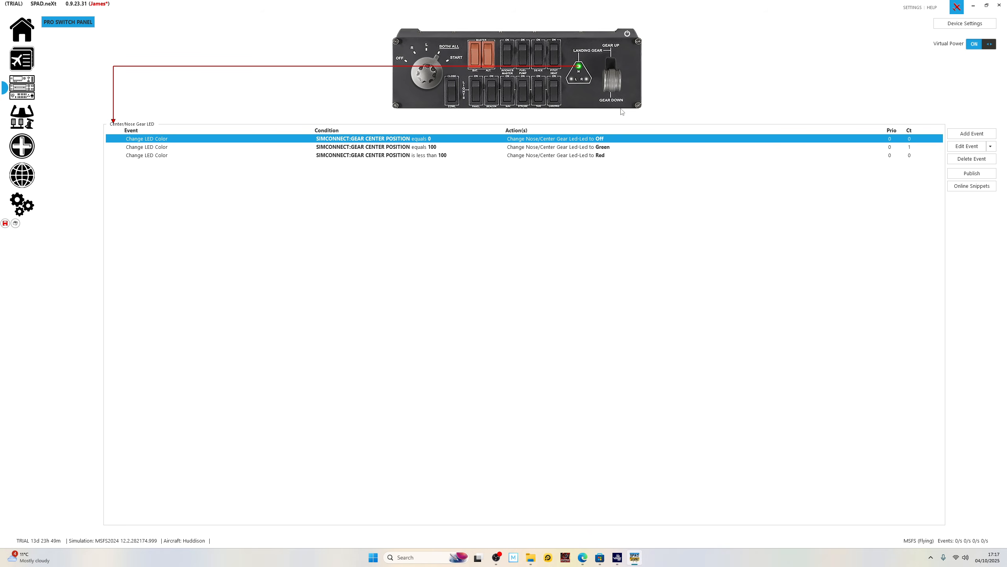
Load the SIMCONNECT online snippet "Default Left Gear LED" with Id 97 onto the left gear LED.
left_click(572, 80)
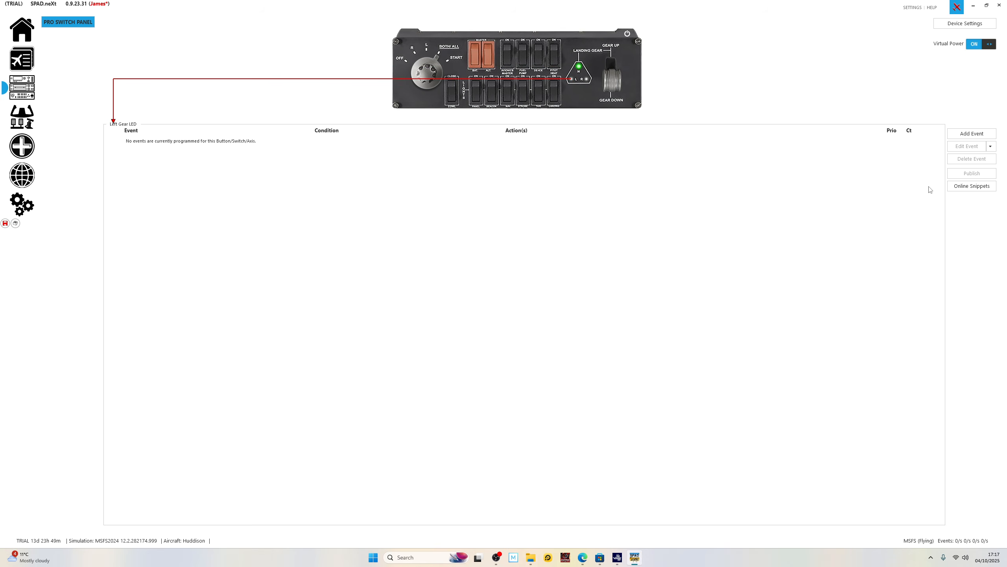
left_click(960, 188)
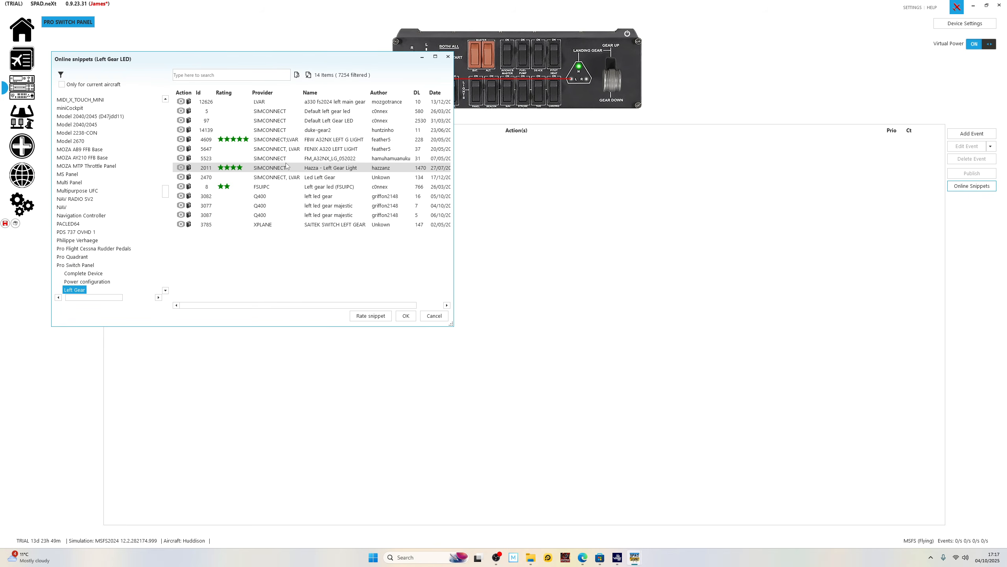
left_click(344, 124)
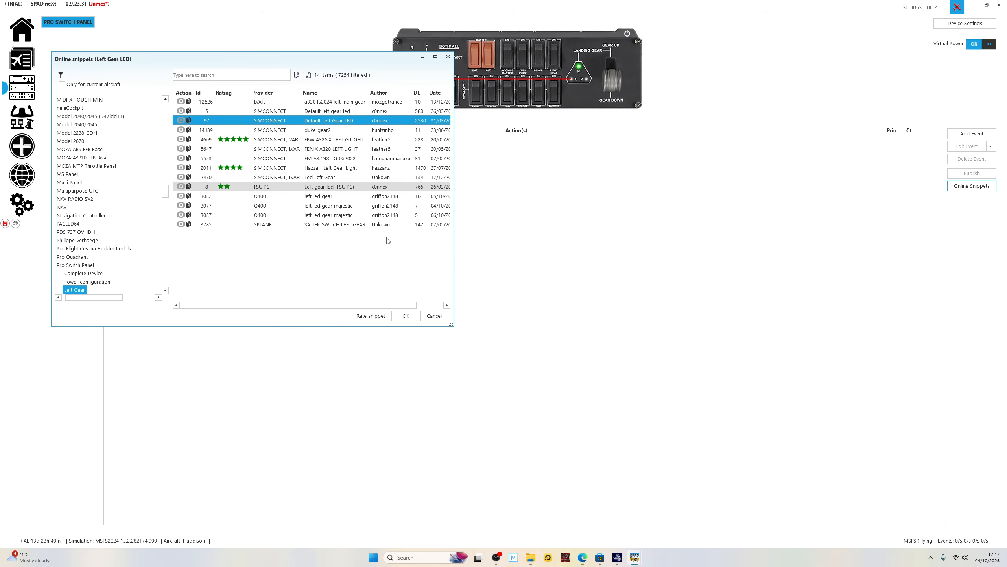
left_click(405, 317)
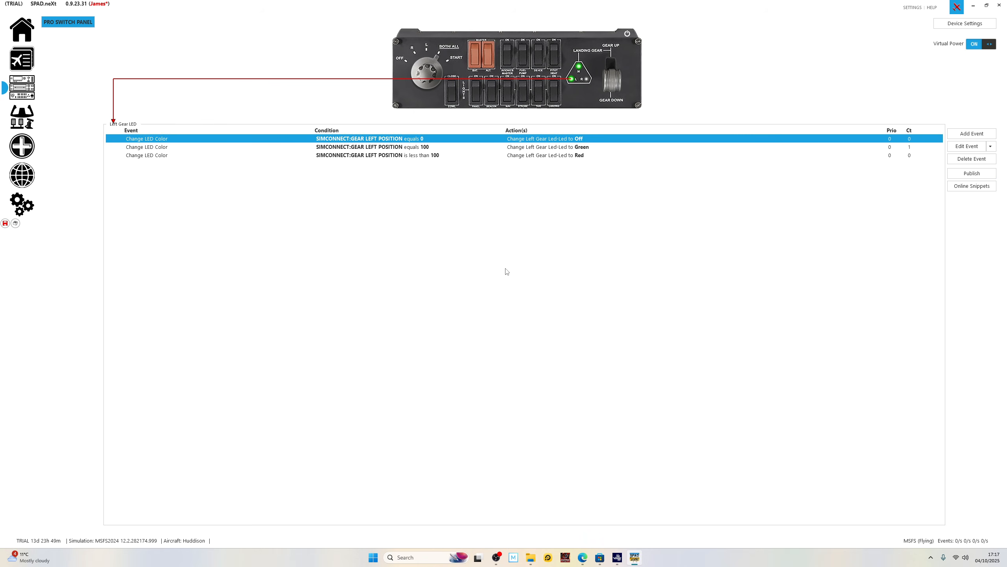
Load the SIMCONNECT online snippet "Default Right Gear LED" with Id 96 onto the right gear LED.
left_click(588, 85)
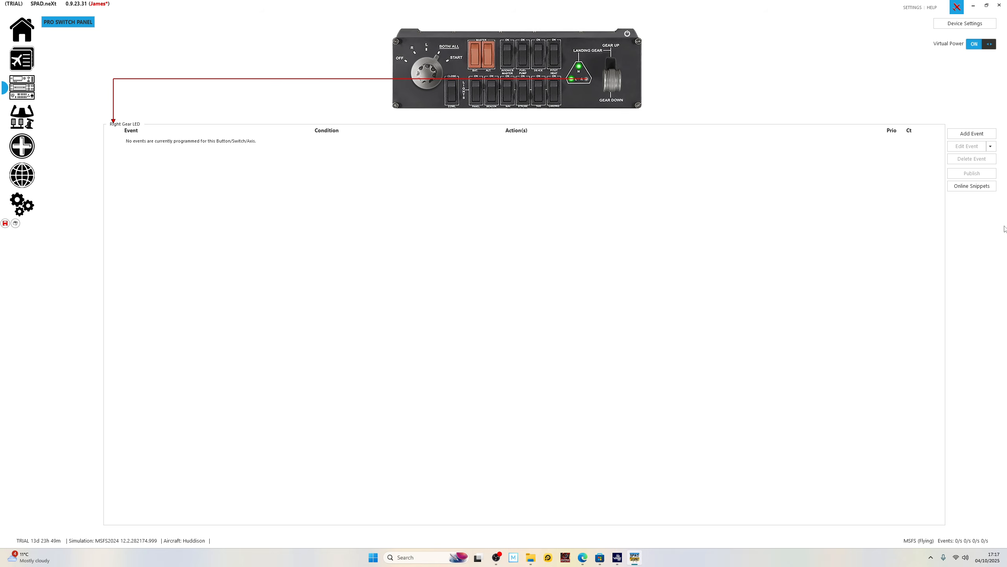
left_click(972, 187)
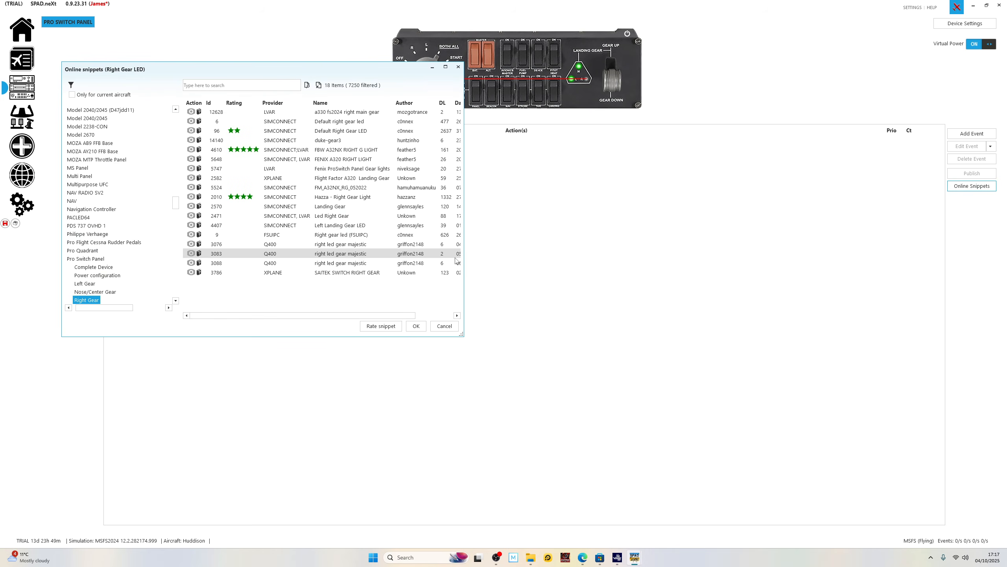
left_click(355, 133)
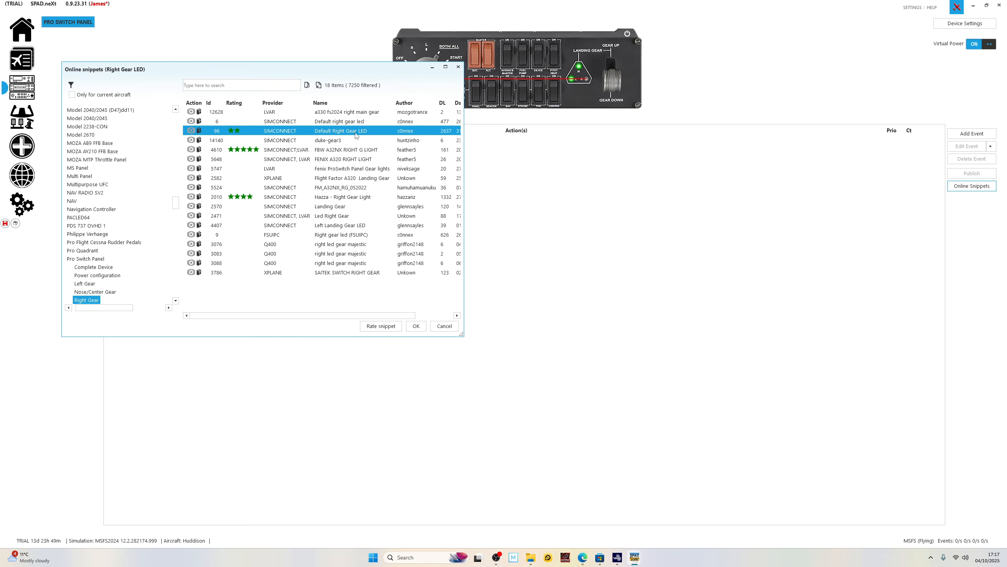
left_click(415, 326)
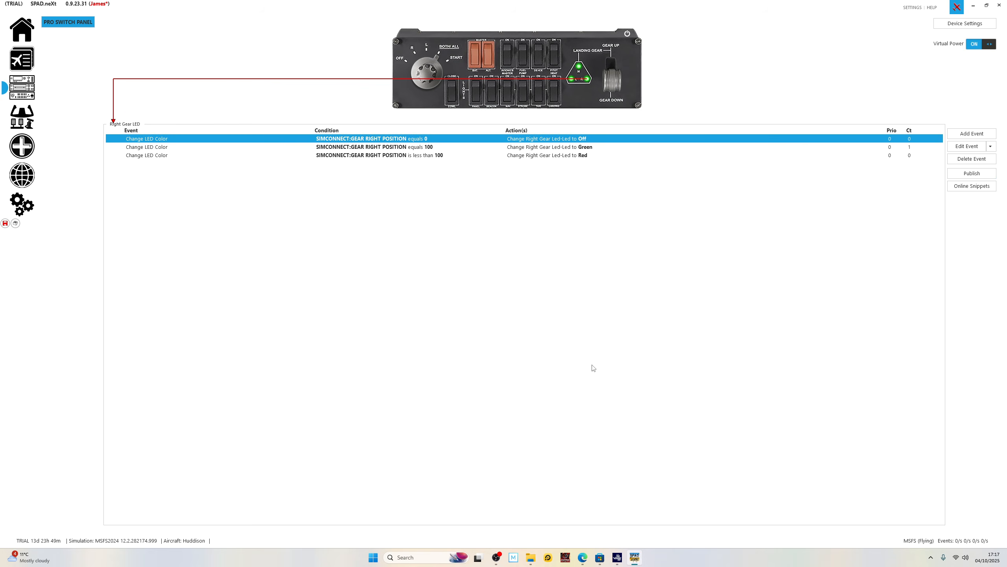
Switch to Microsoft Flight Simulator 2024, resume the flight, cycle the landing gear while checking cockpit and external views, and pause again.
left_click(617, 557)
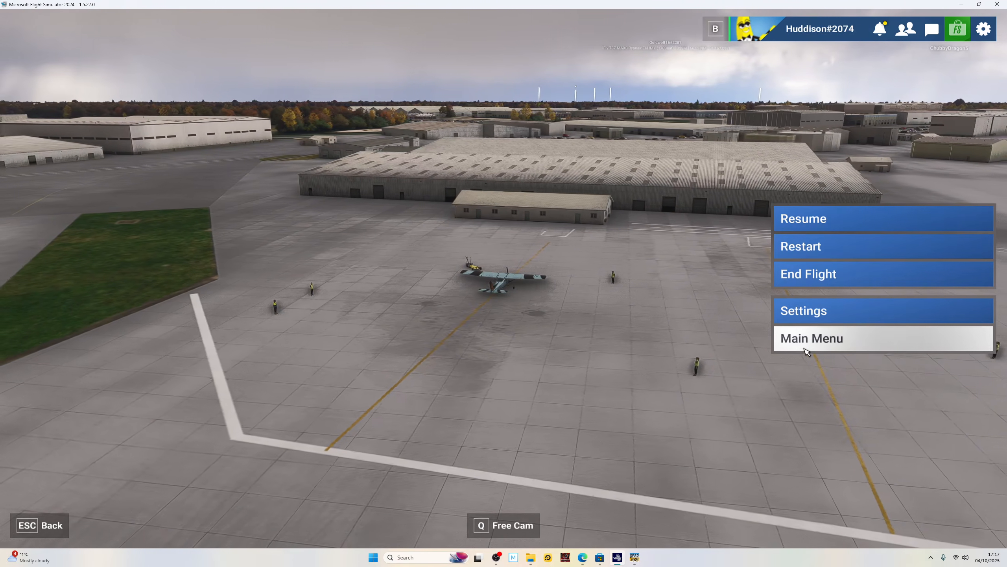
left_click(826, 223)
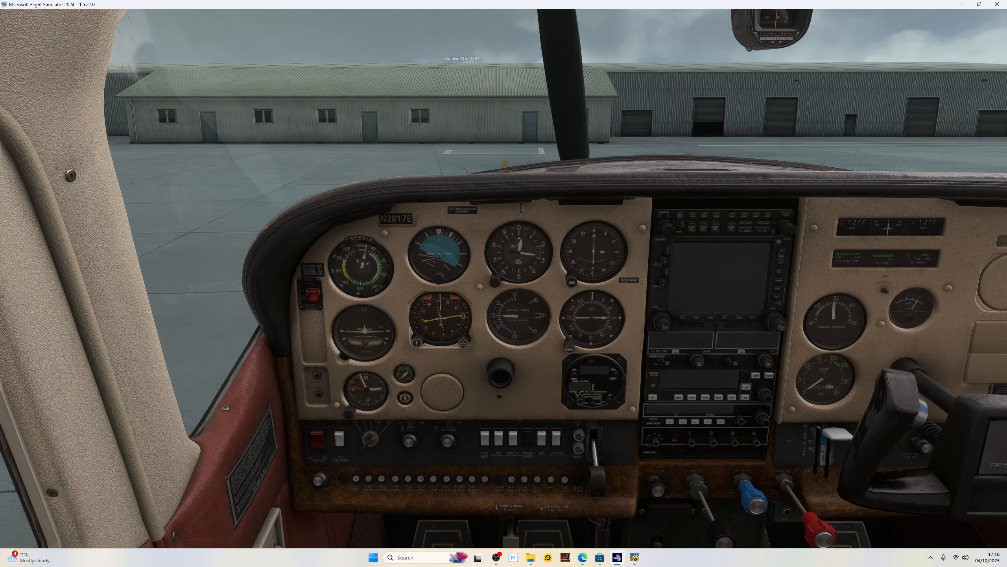
key("g")
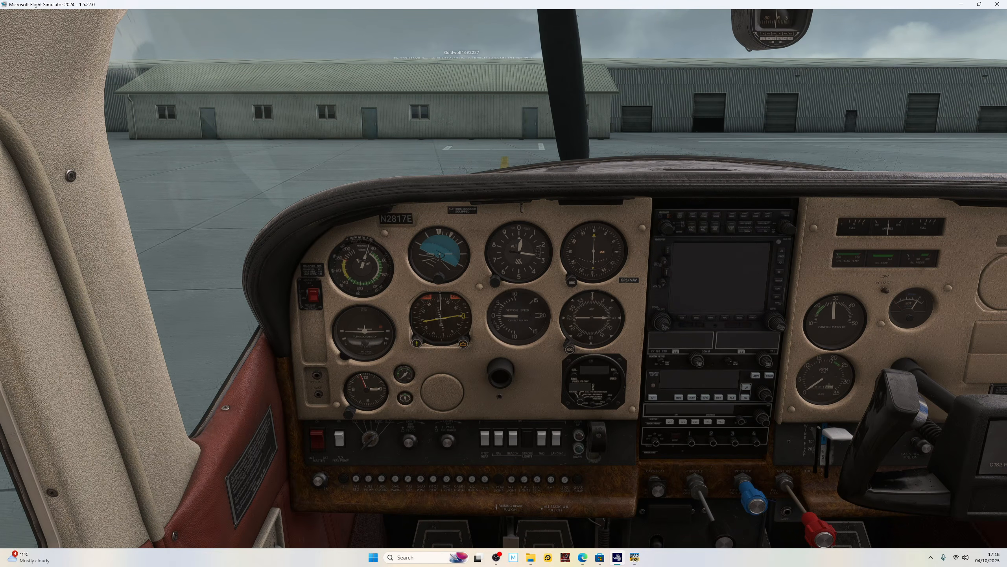
key("g")
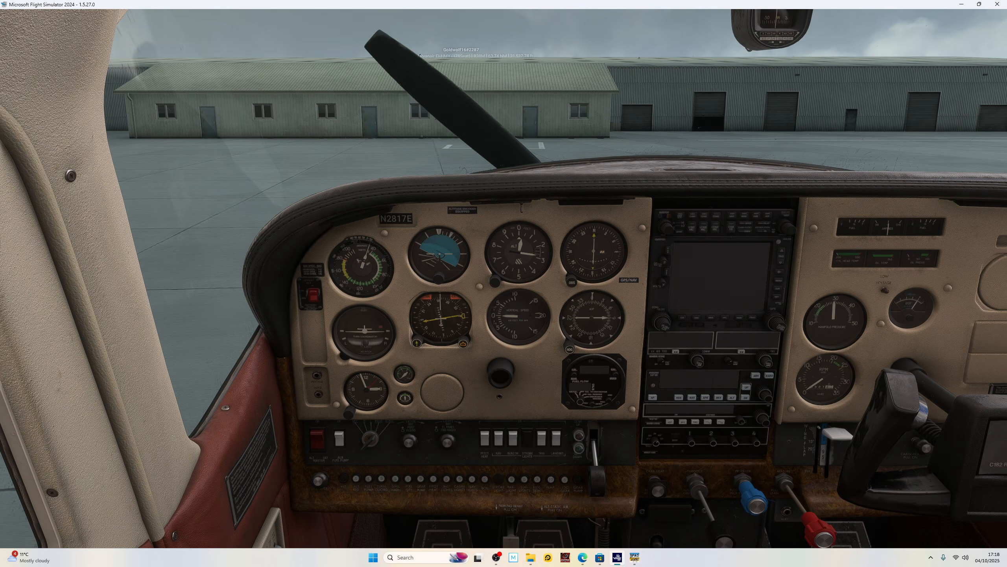
key("End")
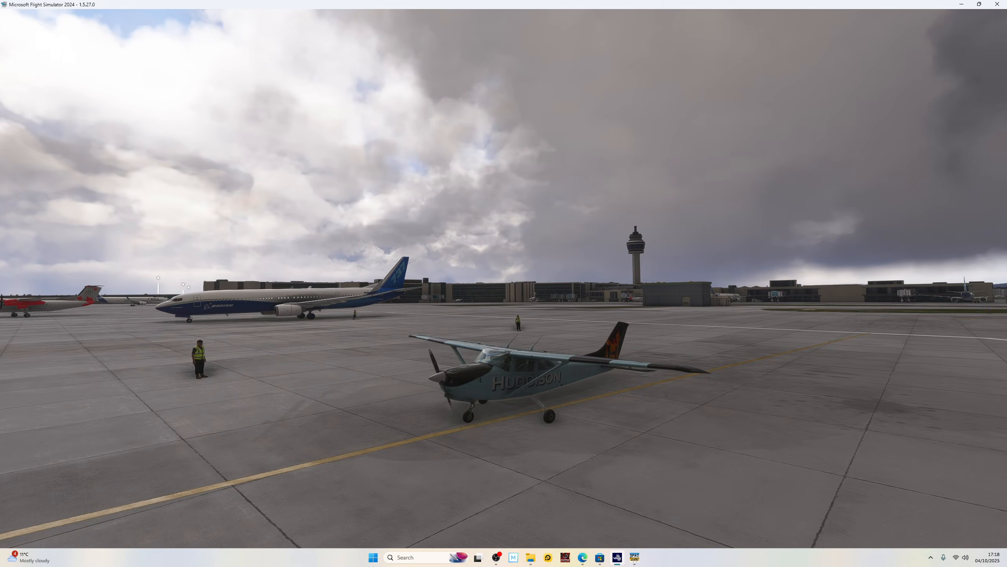
key("End")
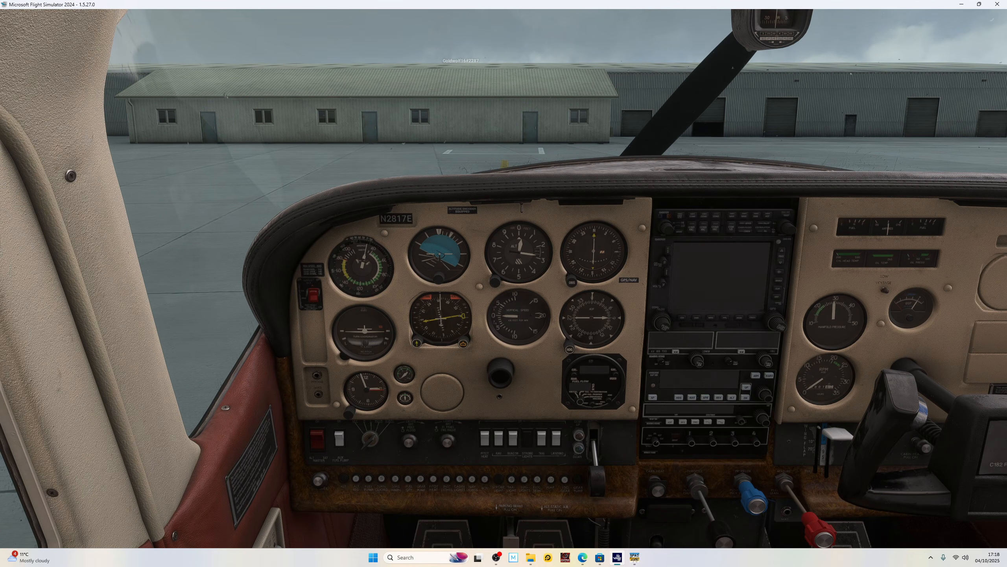
key("Escape")
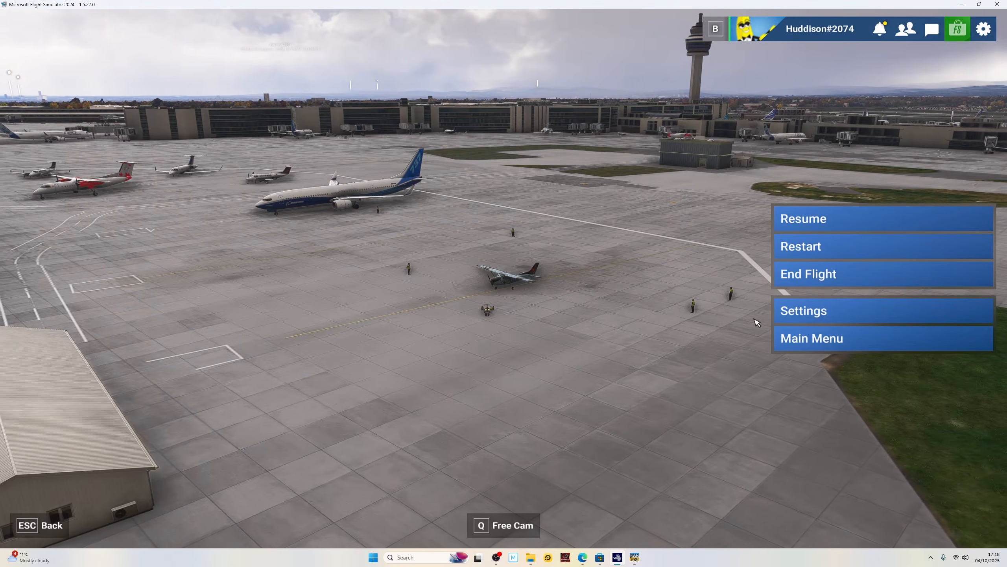
Switch to SPAD.neXt and load the SIMCONNECT online snippet "Default Master Battery" onto the master battery switch.
left_click(634, 557)
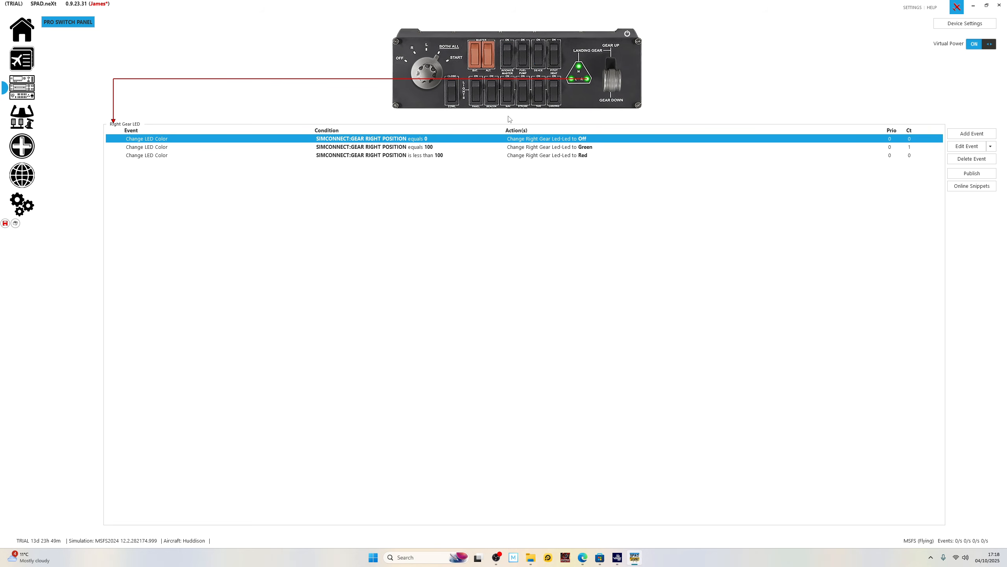
left_click(474, 58)
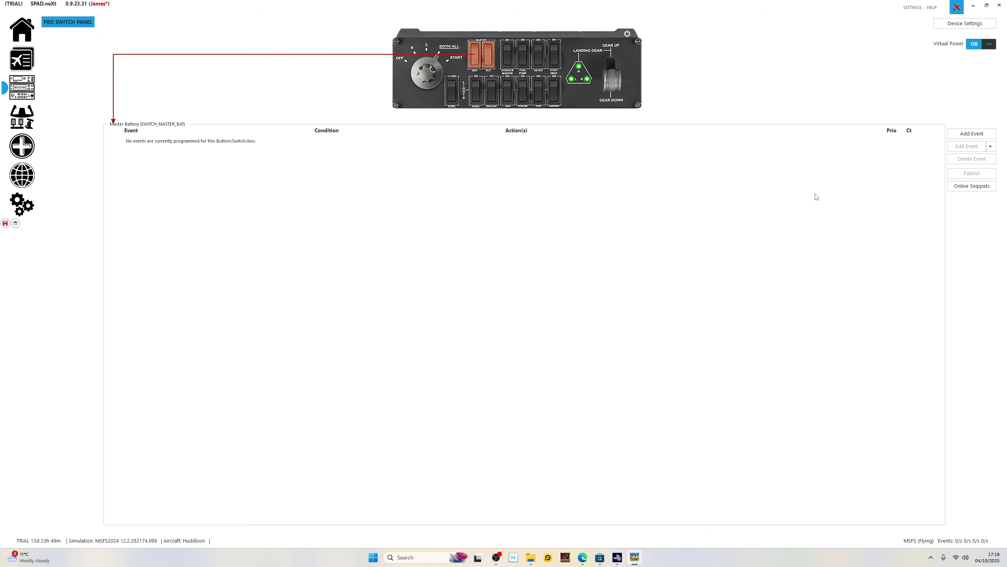
left_click(971, 186)
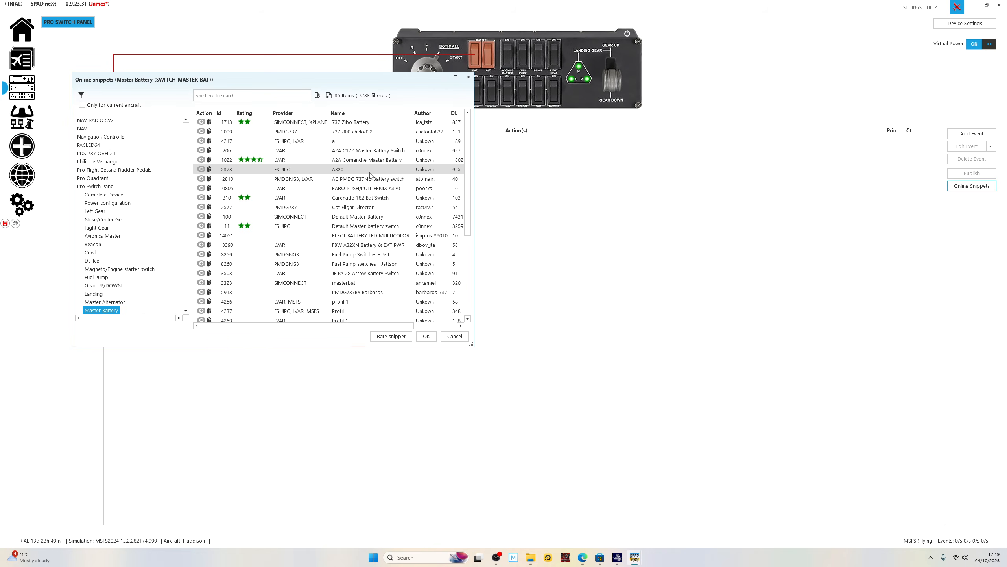
left_click(359, 220)
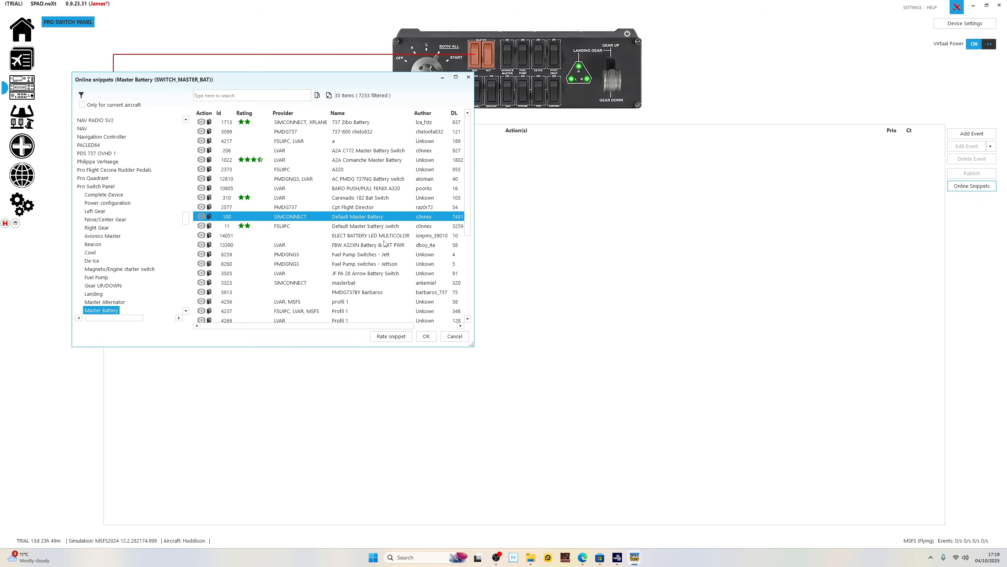
left_click(426, 336)
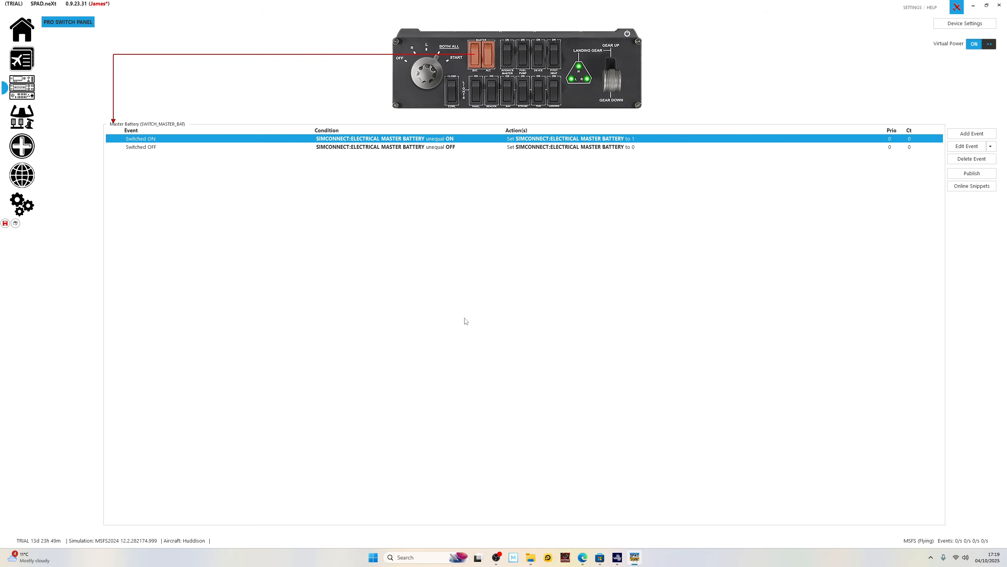
Load the SIMCONNECT online snippet "Default Master Alternator" onto the master alternator switch.
left_click(492, 58)
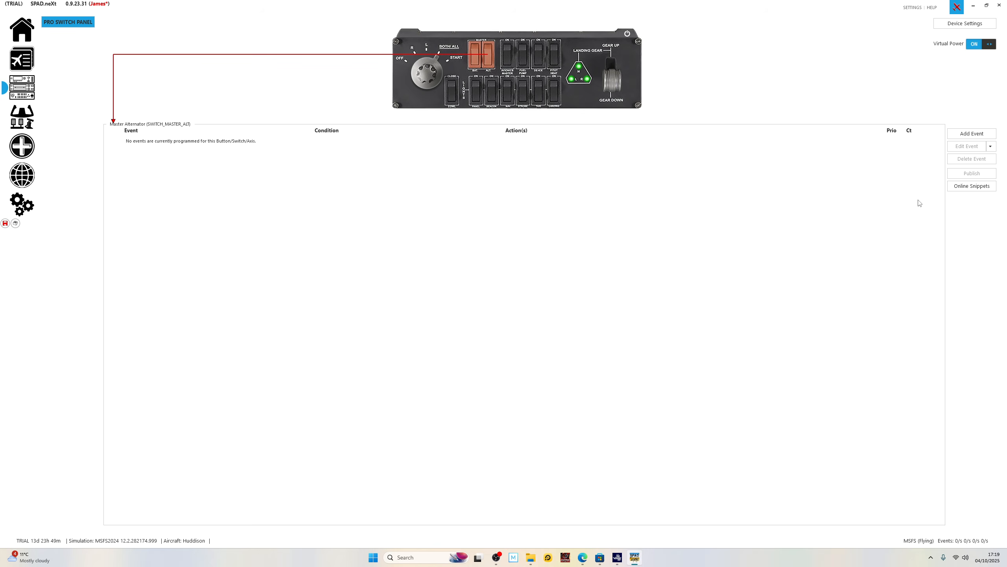
left_click(962, 190)
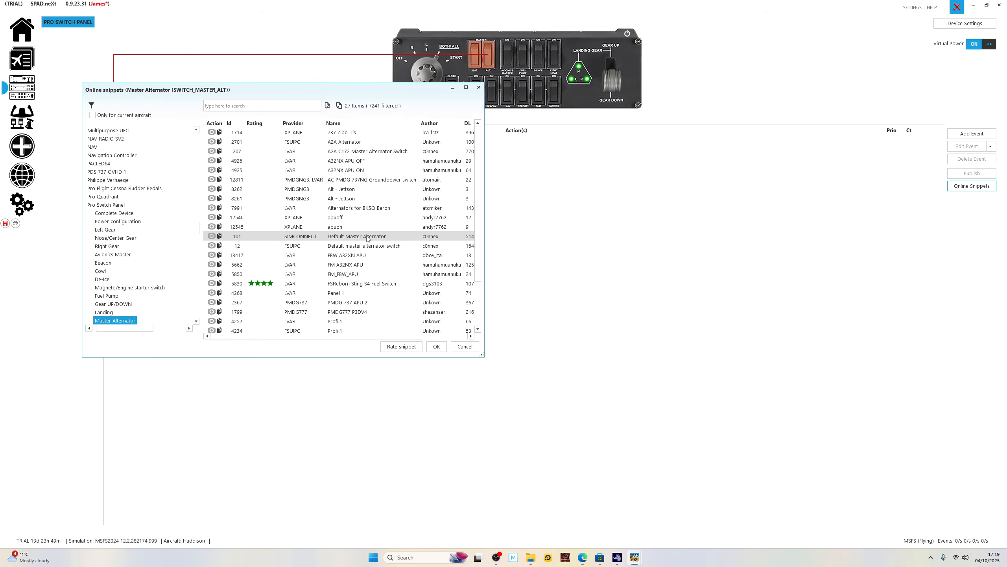
left_click(389, 239)
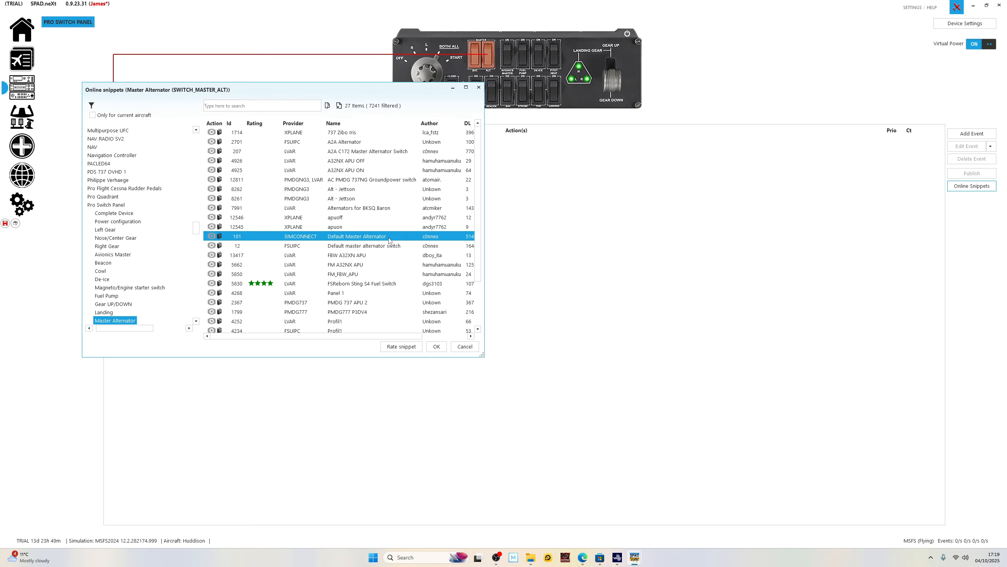
left_click(437, 346)
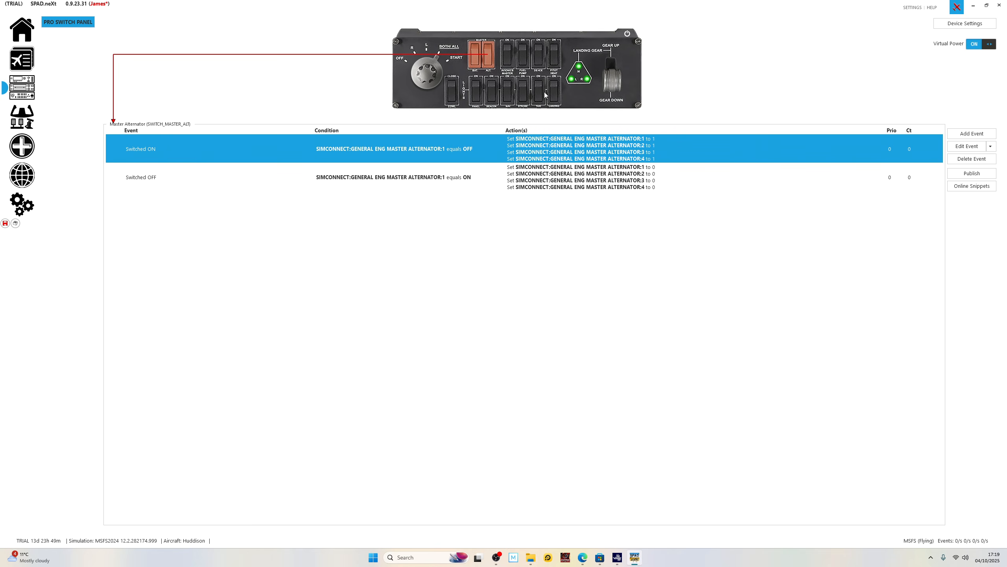
Load the SIMCONNECT online snippet "Default Avionics Master" onto the avionics master switch.
left_click(509, 55)
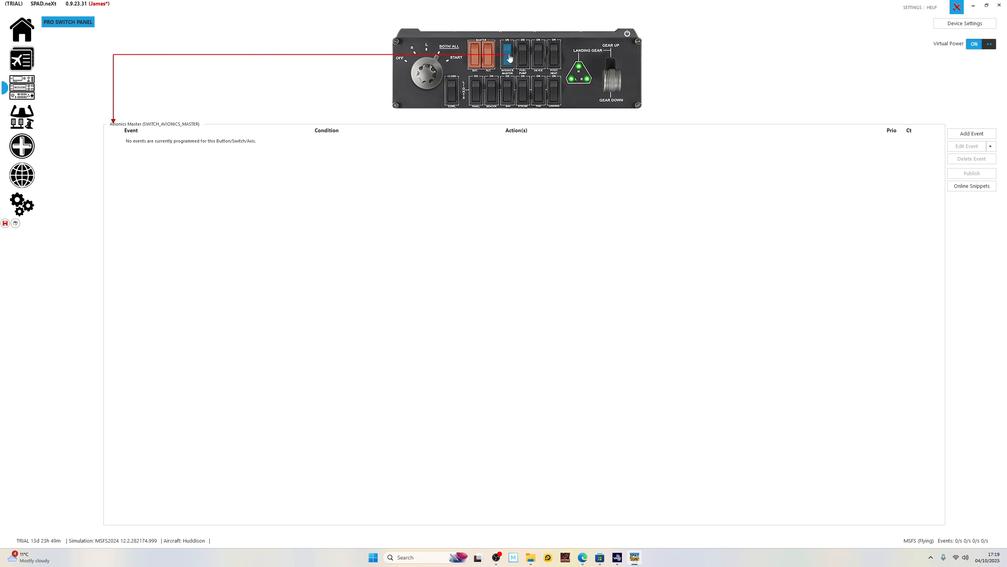
left_click(970, 187)
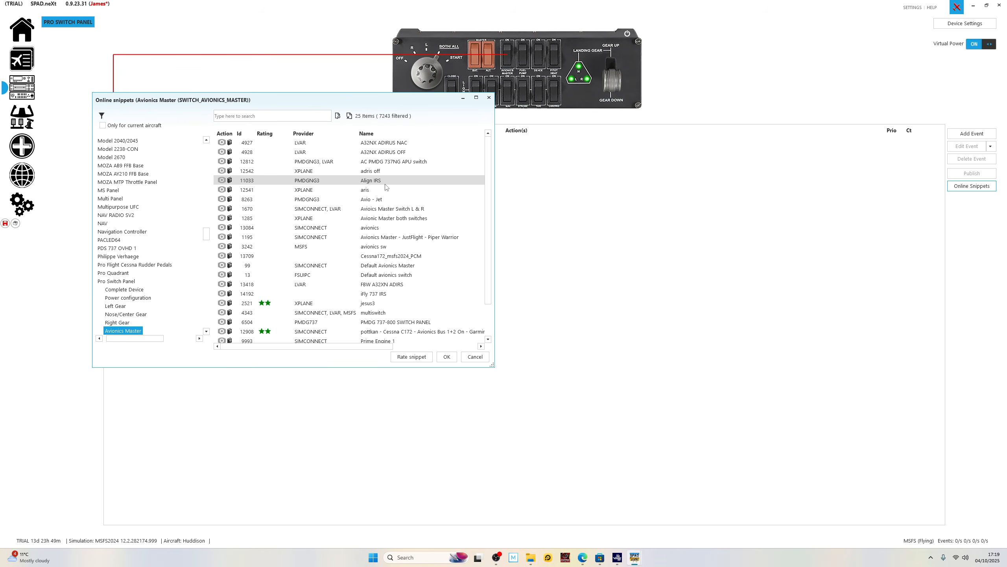
left_click(408, 270)
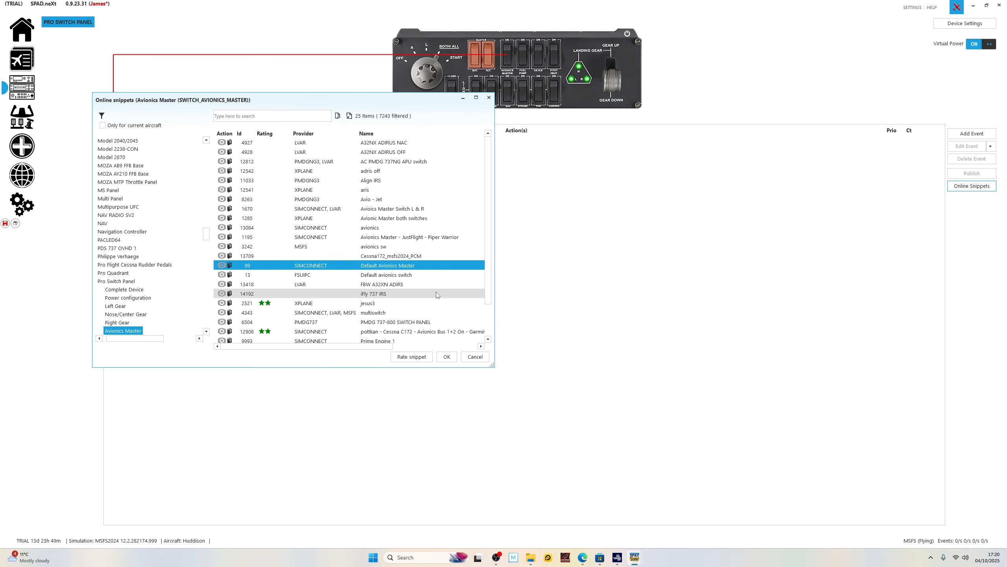
left_click(447, 357)
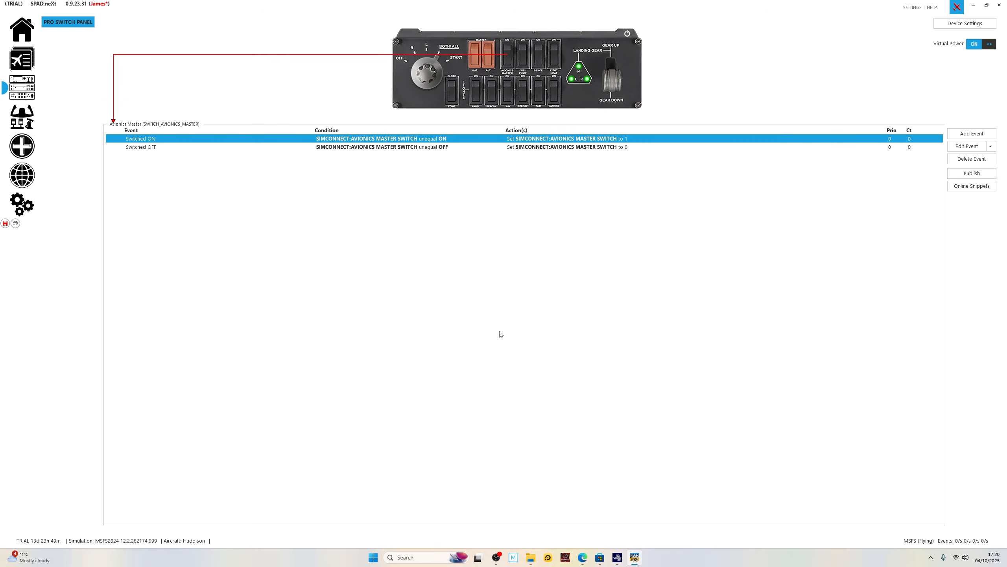
Switch to Microsoft Flight Simulator 2024, resume the flight, cycle the landing gear while checking the avionics in the cockpit, and pause again.
left_click(617, 558)
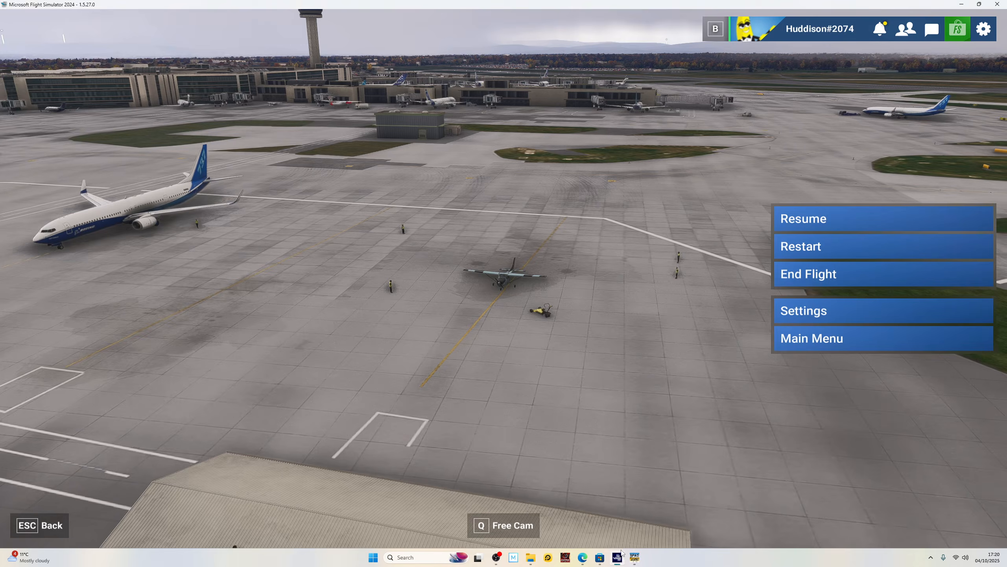
left_click(848, 225)
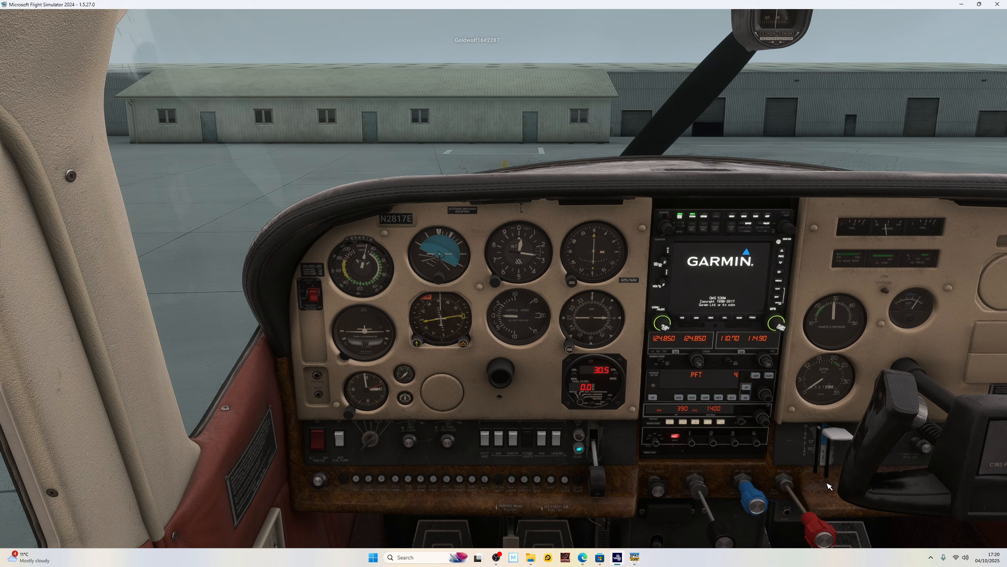
key("g")
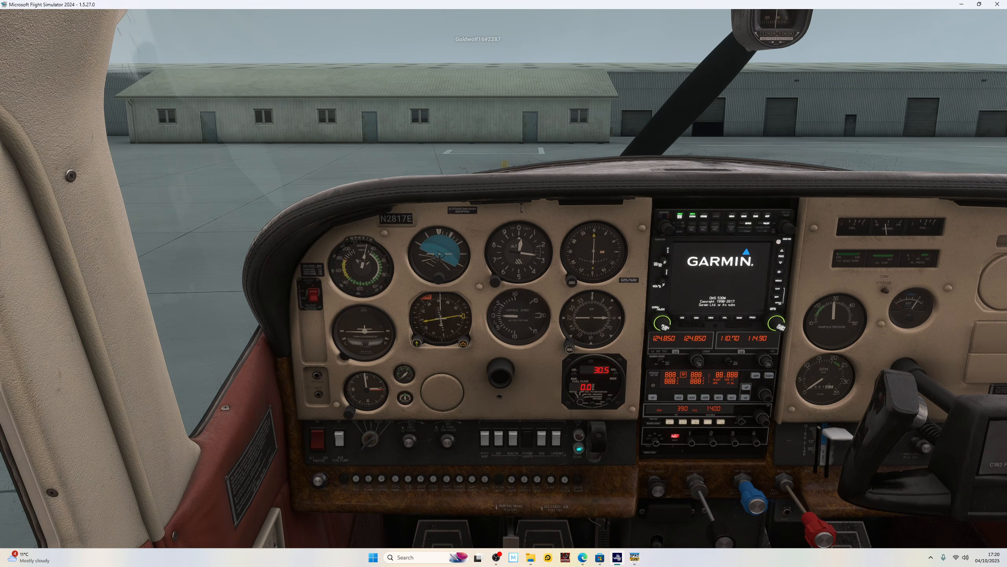
key("g")
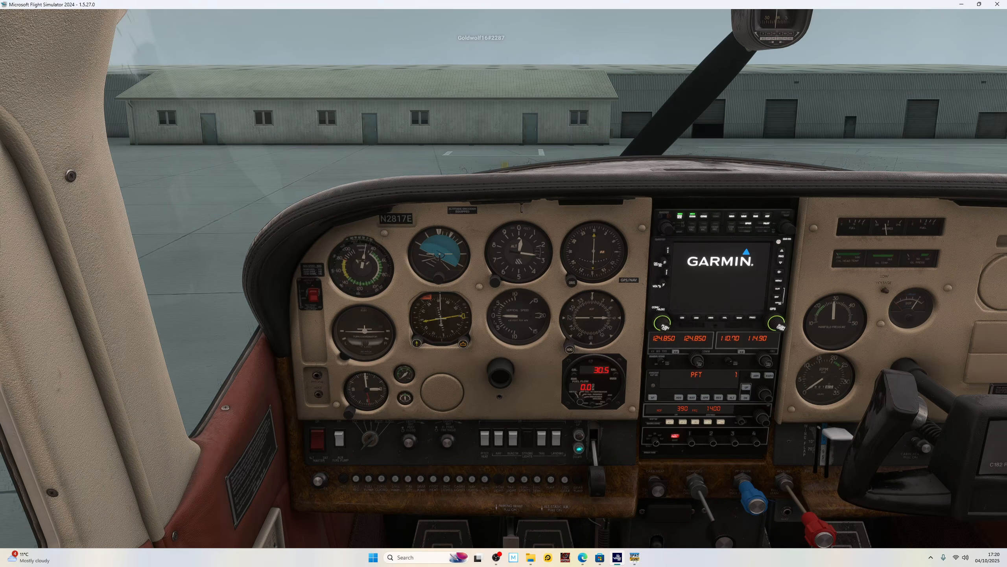
key("Escape")
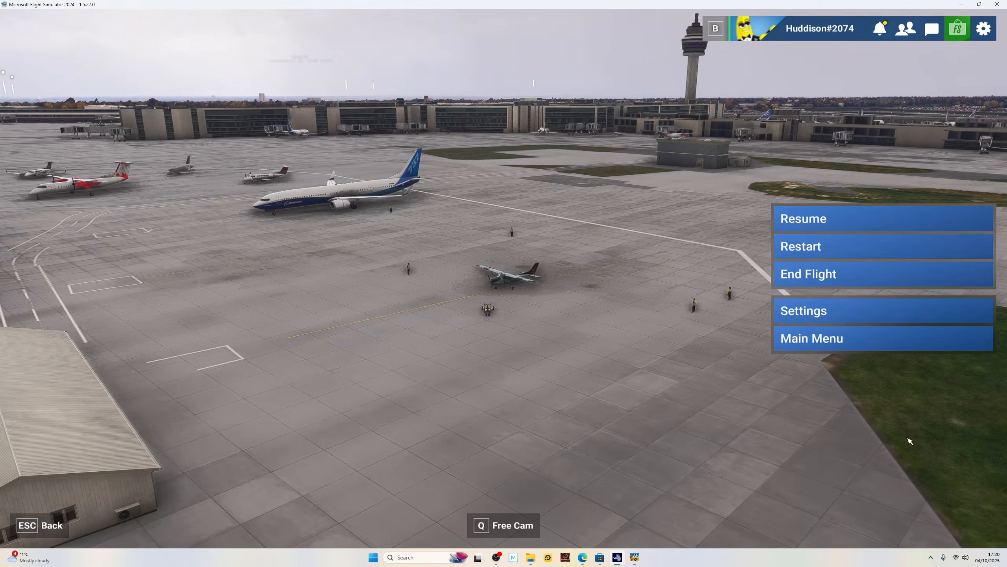
Switch to SPAD.neXt and load the SIMCONNECT, LVAR online snippet "A2A Magento Switch (C172/C182)" onto the magneto/engine starter switch.
left_click(635, 560)
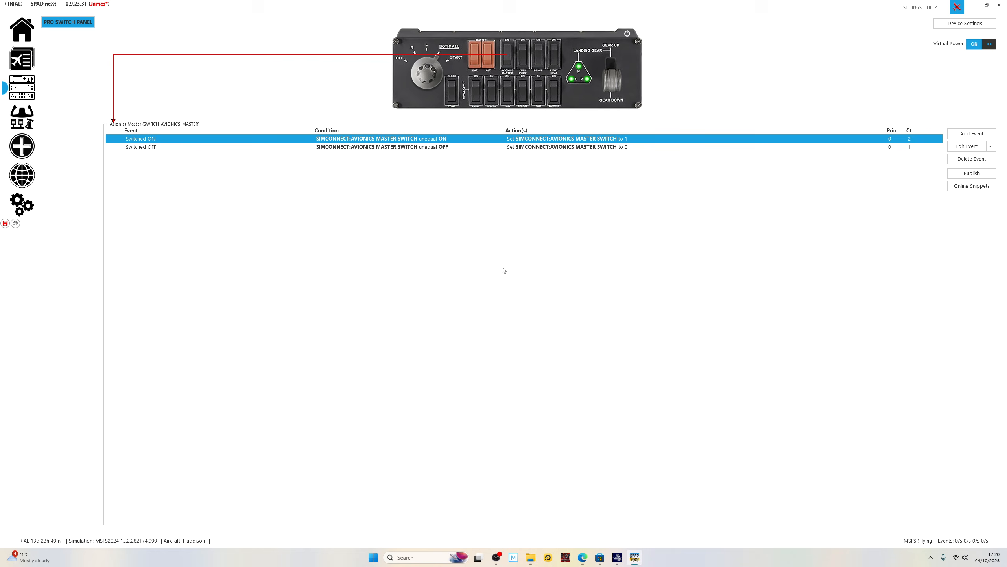
left_click(435, 72)
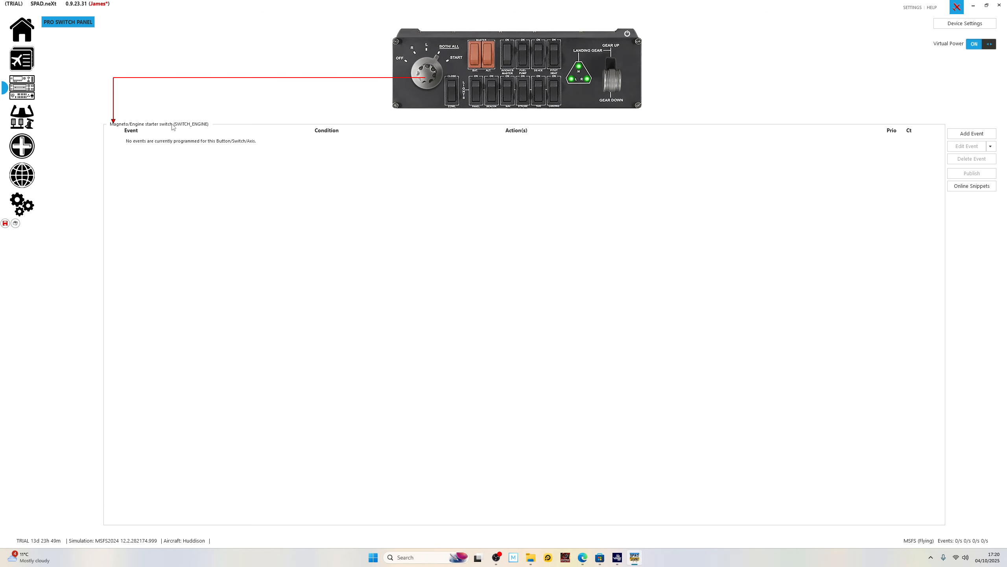
left_click(962, 186)
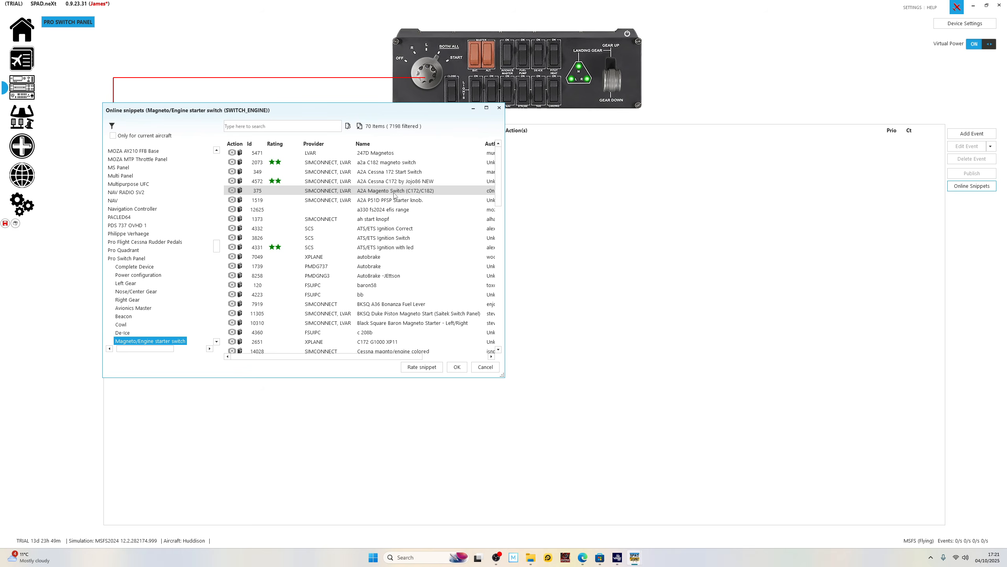
left_click(395, 193)
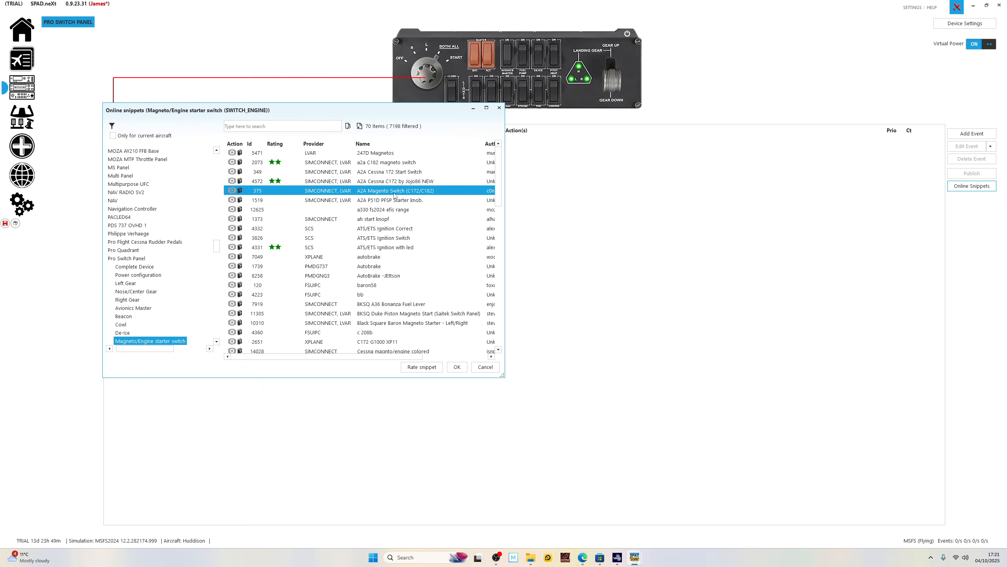
left_click(458, 368)
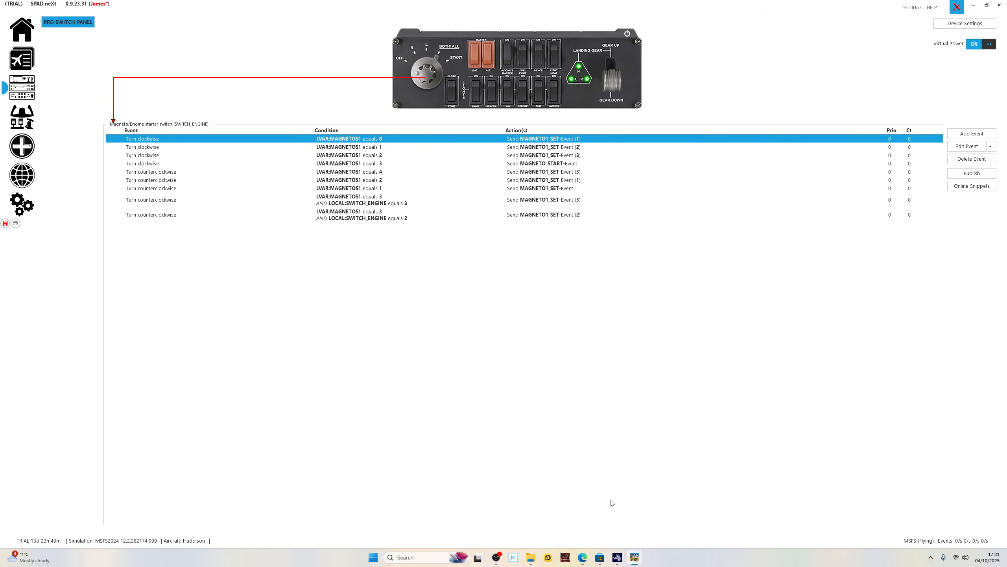
Switch to Microsoft Flight Simulator 2024, resume the flight, push the mixture in, adjust the throttle to test engine starting, and pause.
left_click(617, 557)
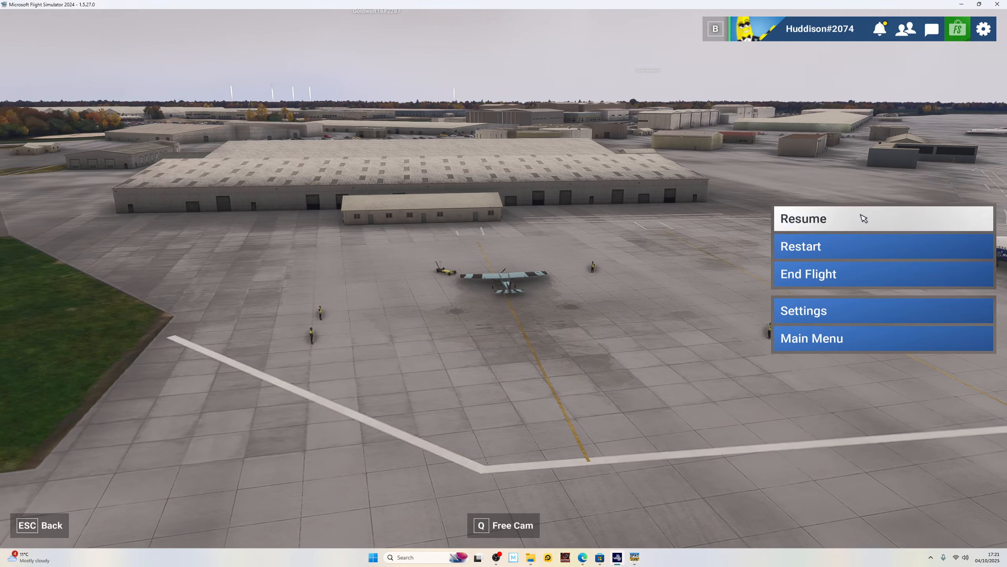
left_click(864, 219)
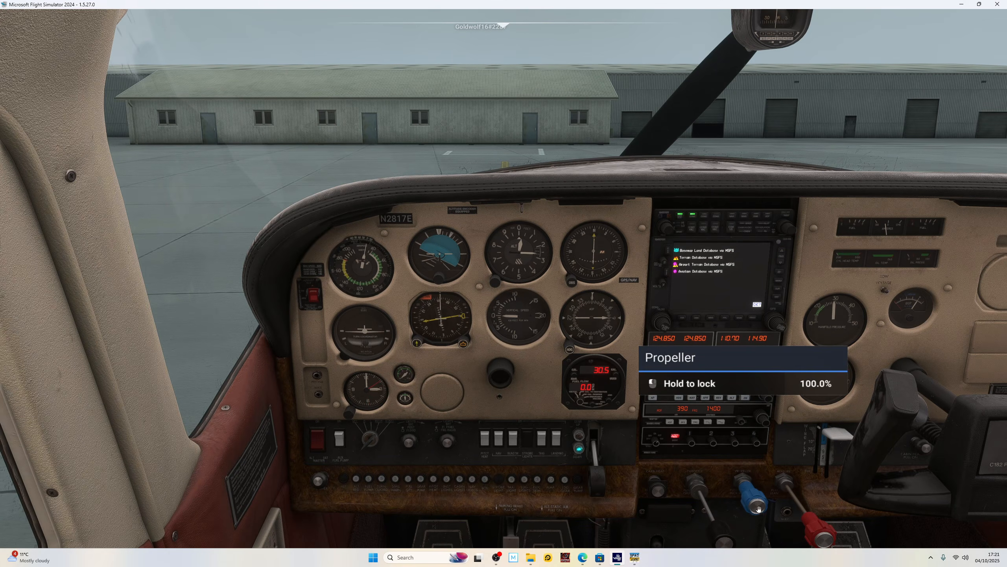
left_click_drag(821, 533, 794, 457)
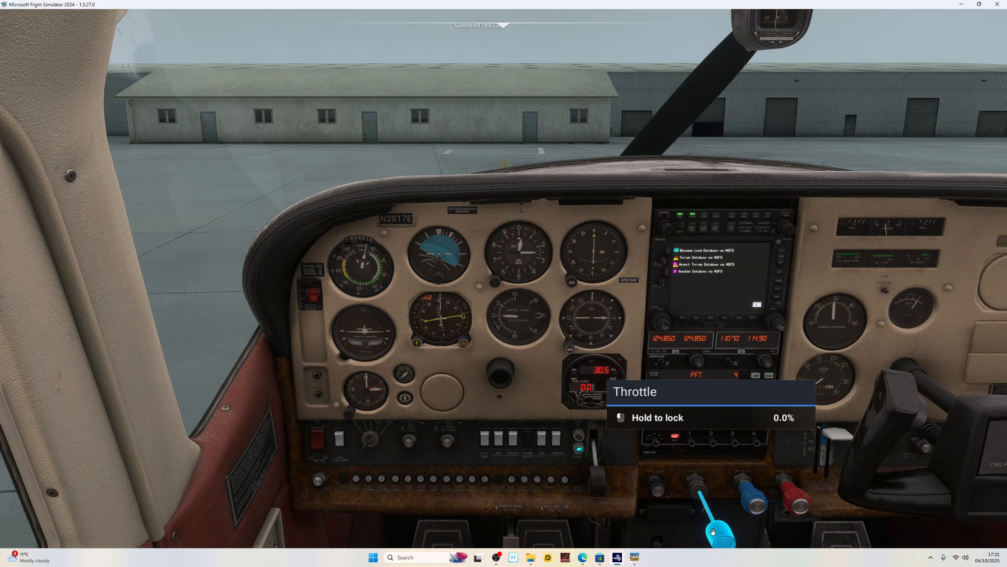
left_click_drag(724, 542, 723, 530)
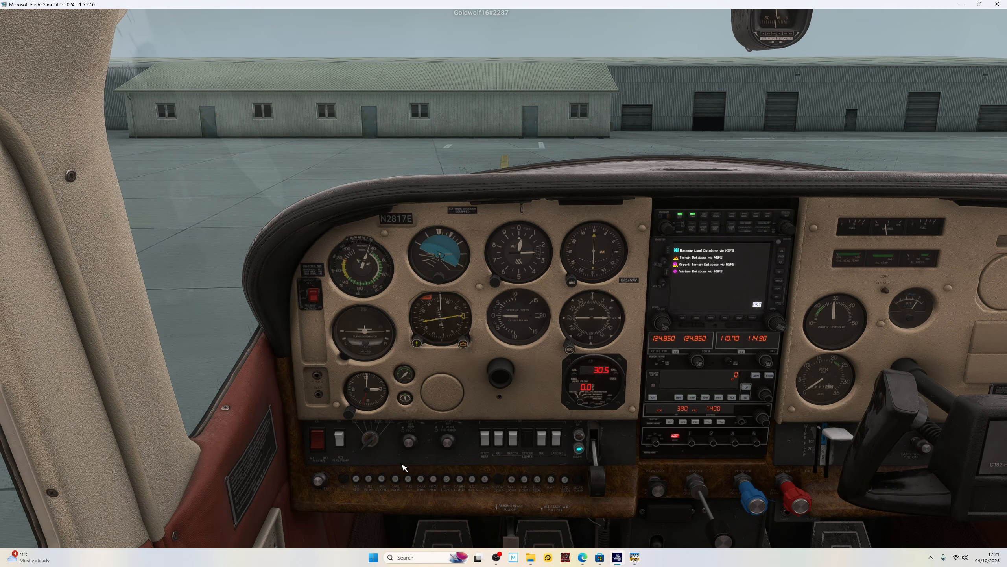
key("Escape")
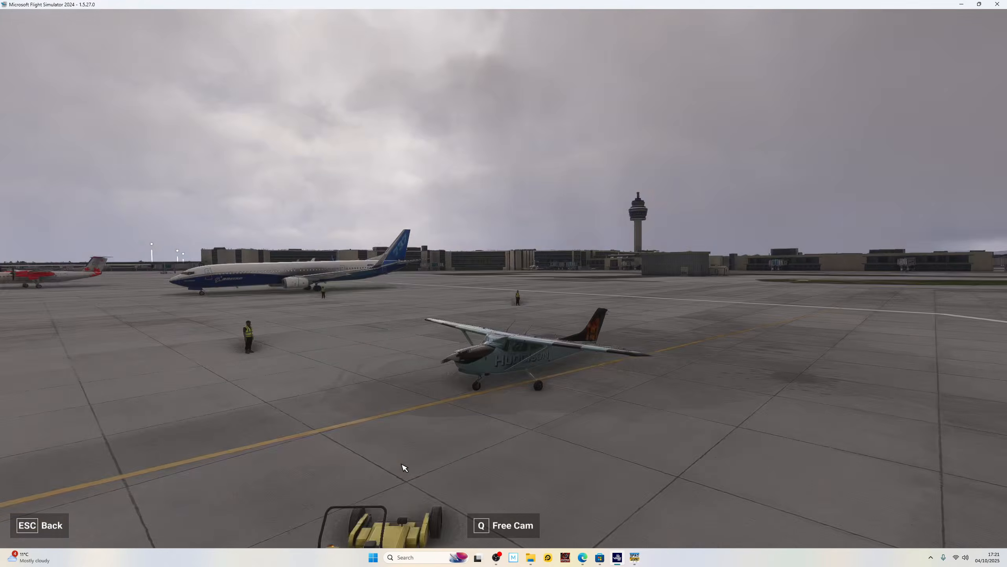
Switch to SPAD.neXt and replace the magneto/engine starter switch events with the SIMCONNECT online snippet "Default Magneto/Engine starter switch".
left_click(635, 557)
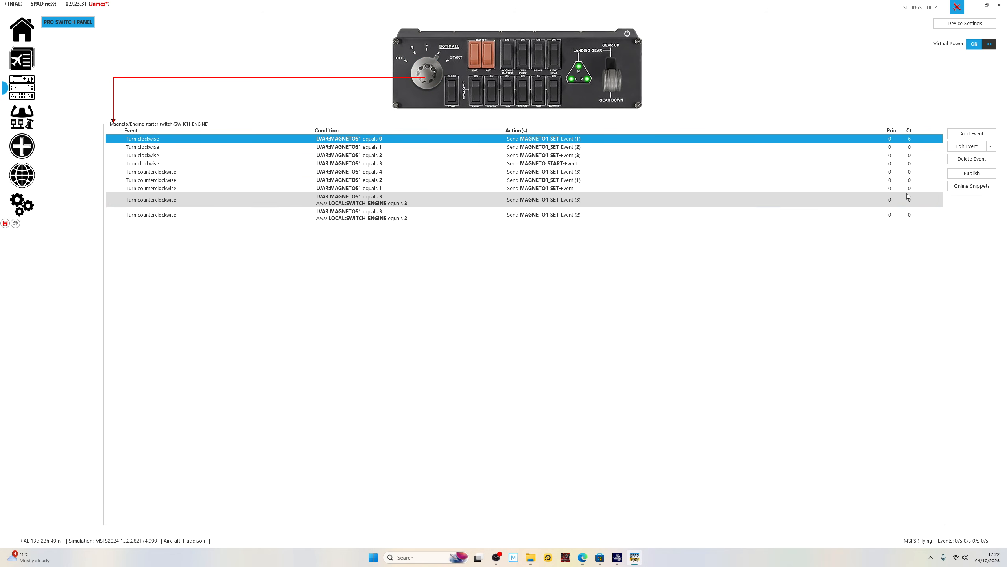
left_click(971, 186)
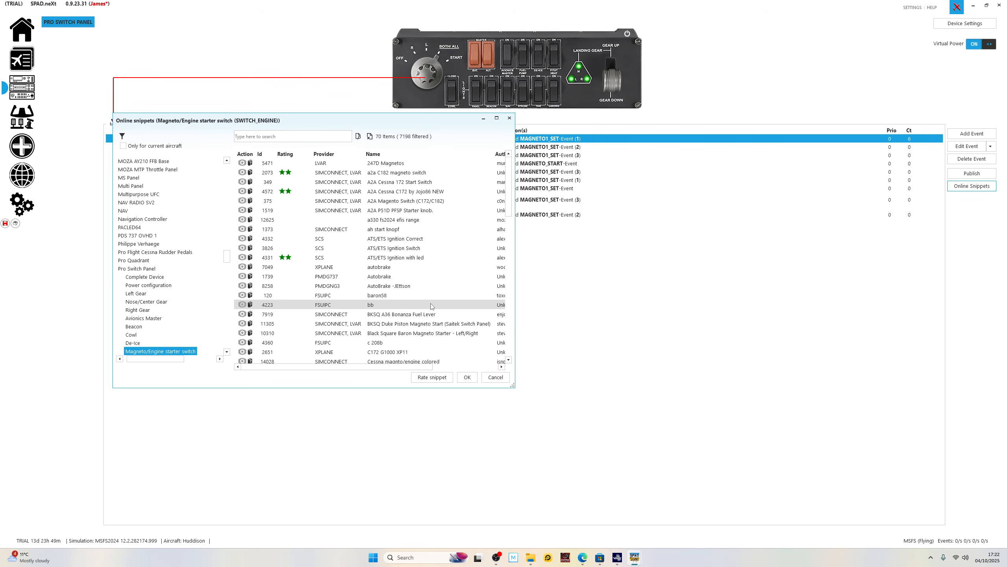
scroll(444, 318, "down", 1)
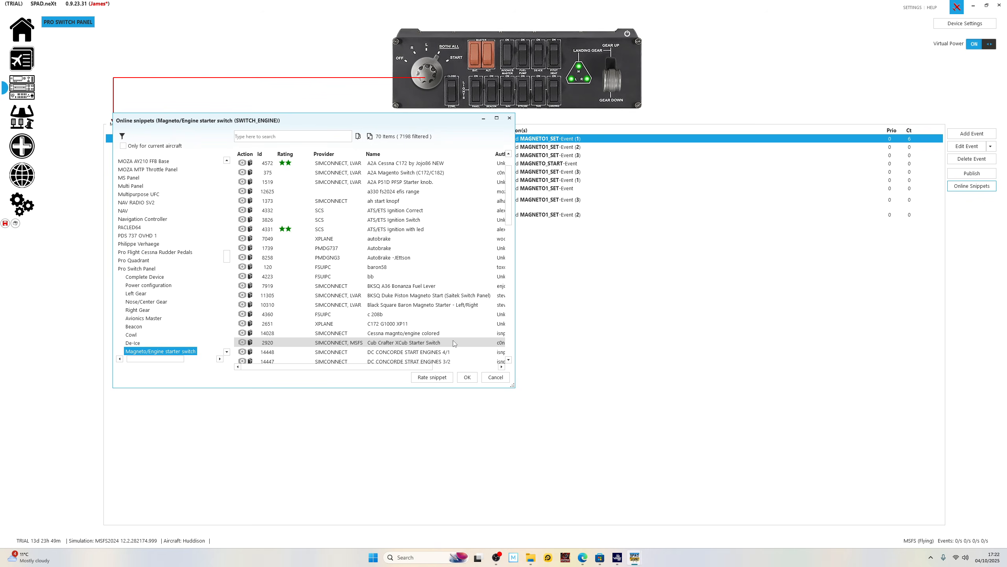
scroll(454, 343, "down", 1)
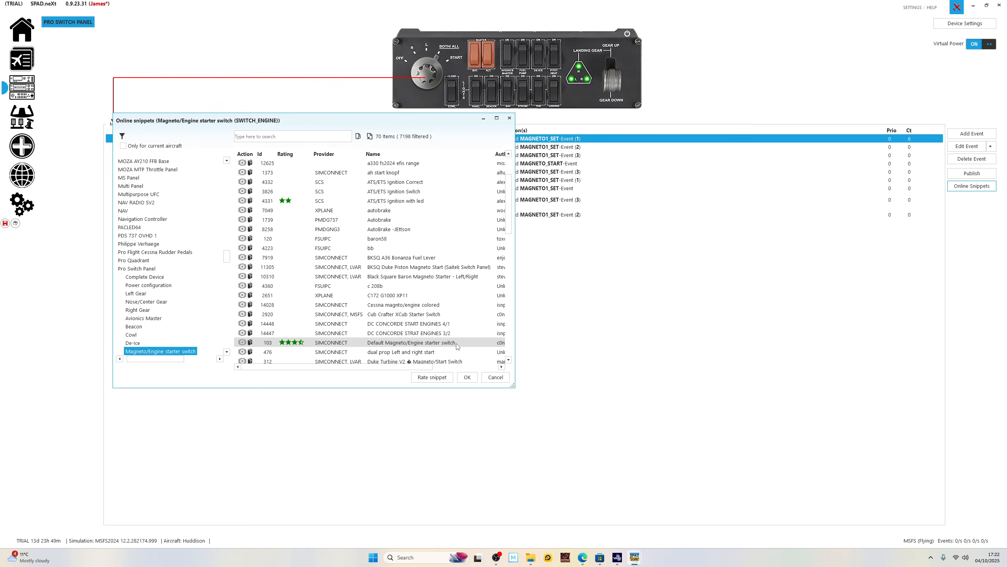
left_click(456, 343)
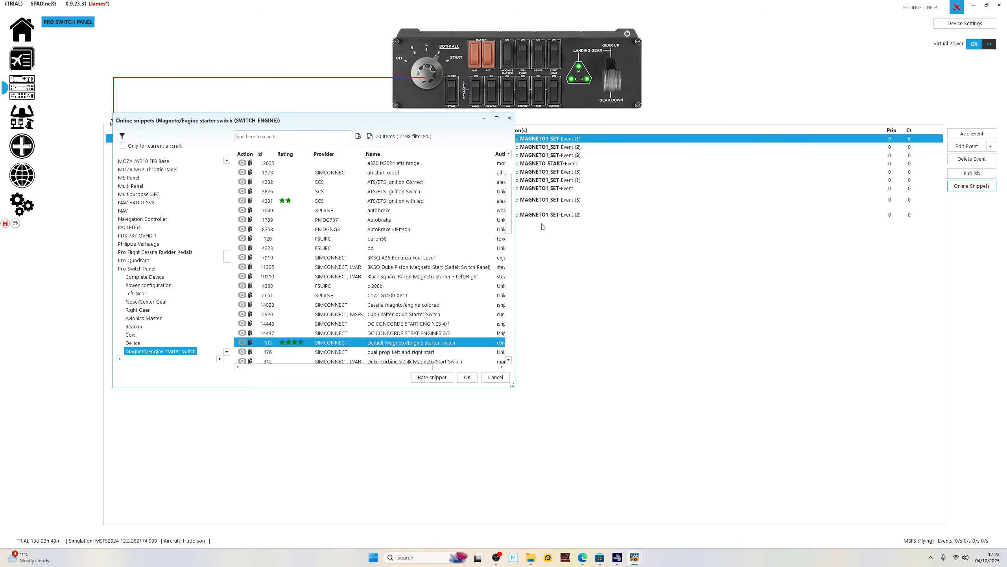
left_click(470, 375)
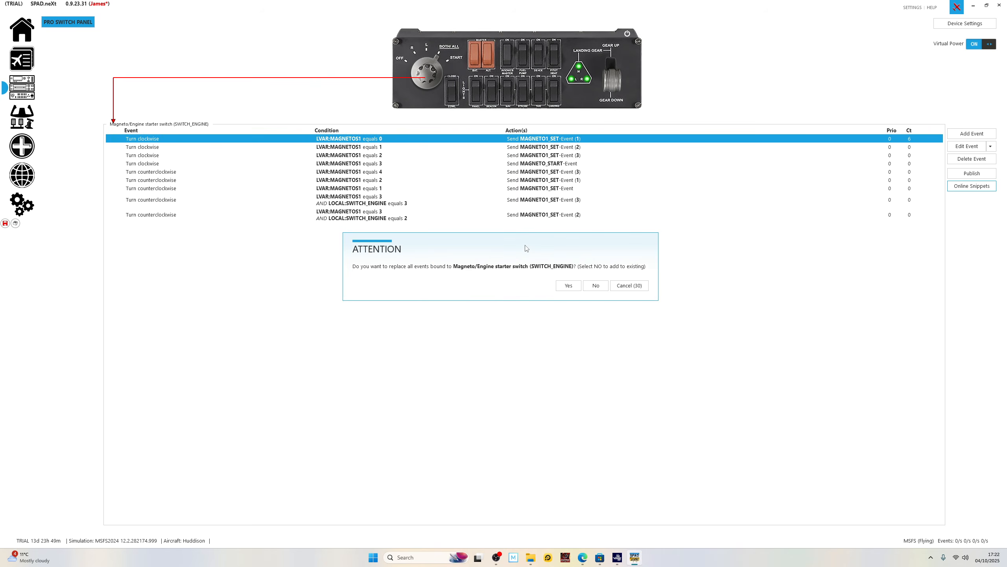
left_click(568, 286)
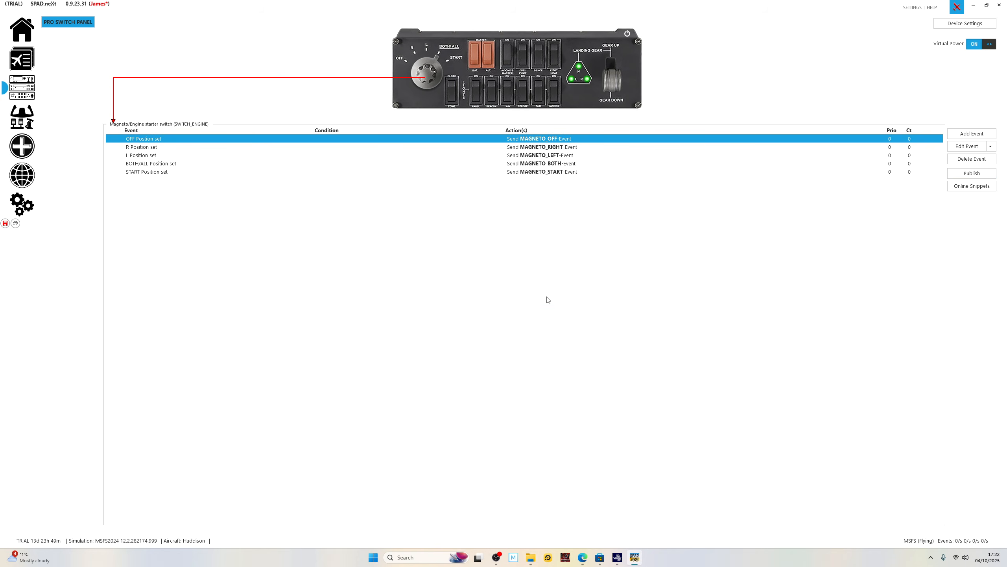
Switch to Microsoft Flight Simulator 2024, resume the flight, check engine starting and the magneto switch in the cockpit, and pause again.
left_click(618, 558)
left_click(829, 231)
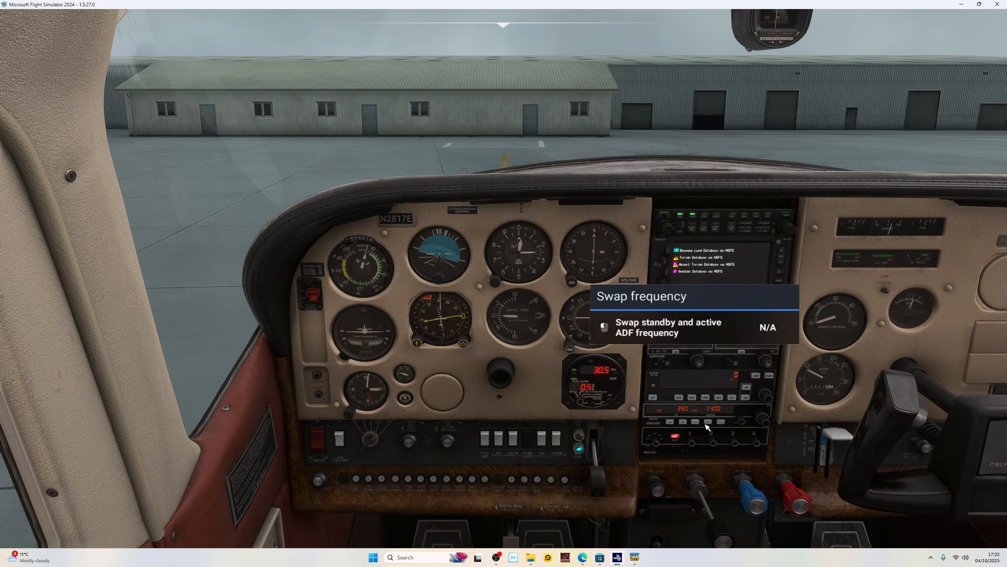
left_click_drag(708, 424, 714, 506)
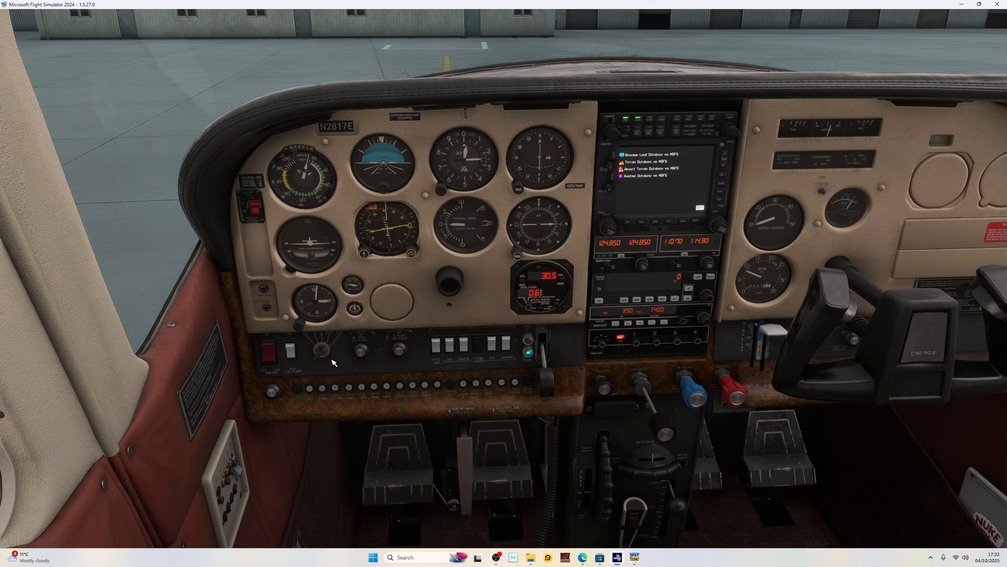
key("Escape")
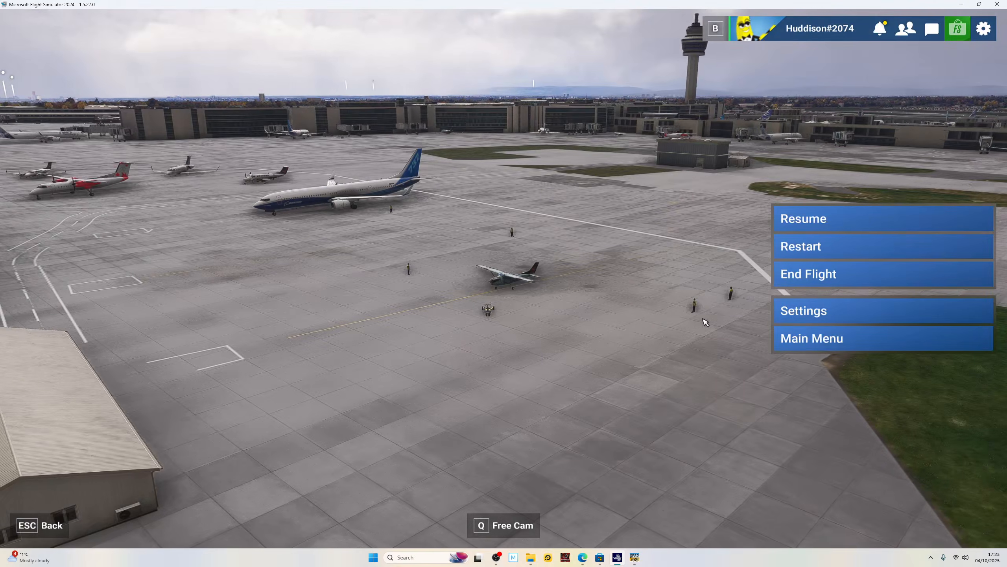
Restart the flight from its starting point, begin flying, and enter the aircraft.
left_click(855, 257)
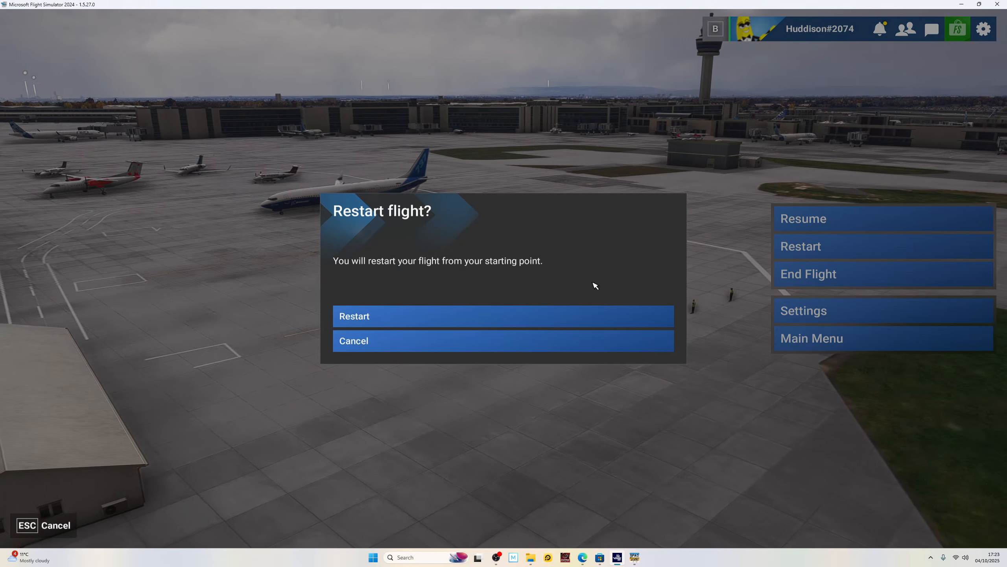
left_click(430, 320)
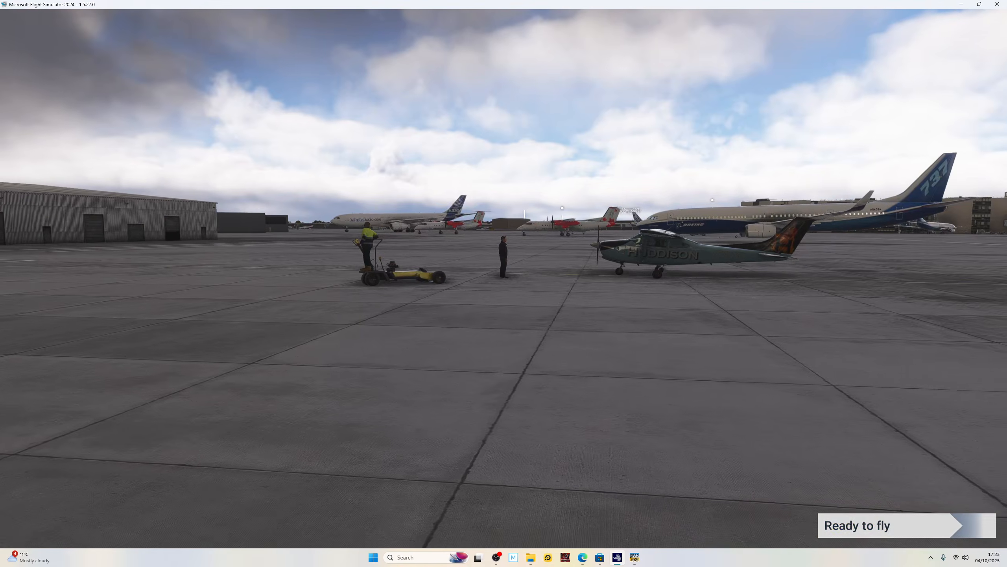
left_click(889, 525)
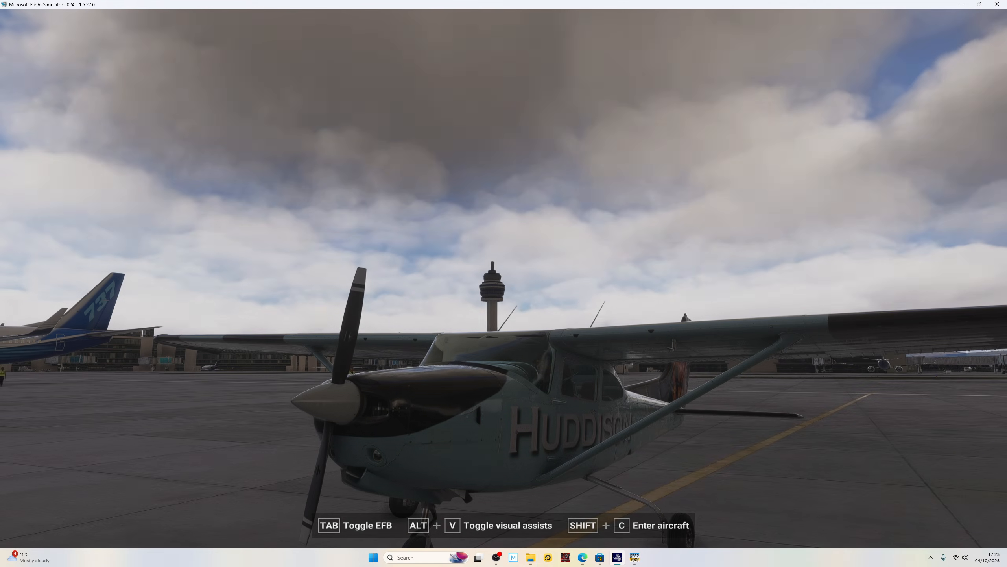
key("shift+c")
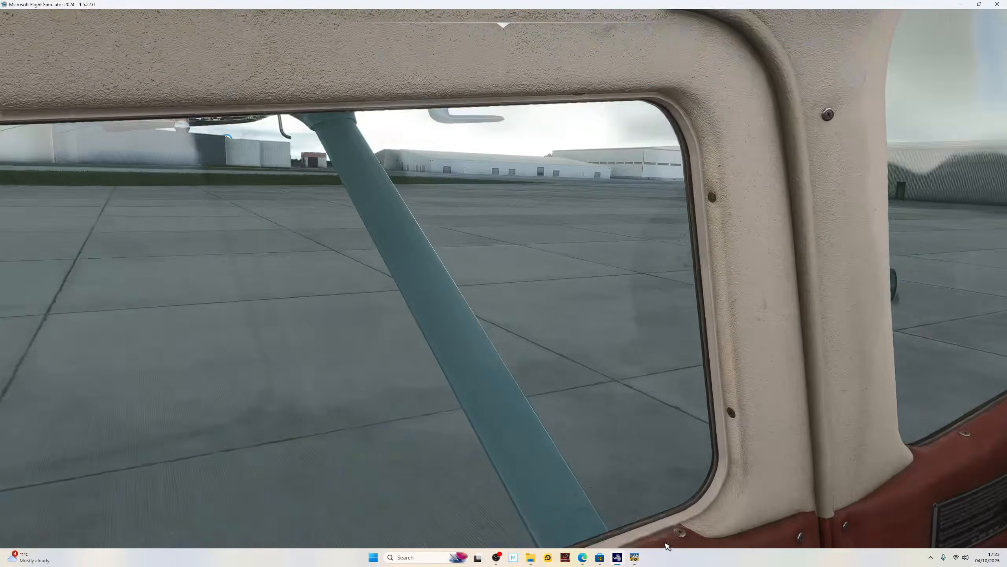
left_click_drag(666, 546, 522, 457)
left_click(523, 436)
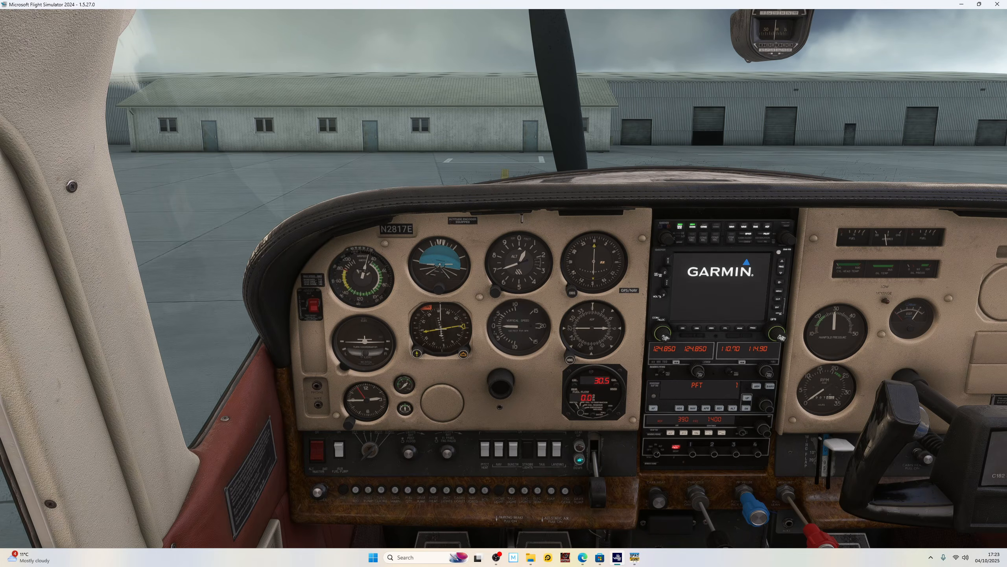
Push the mixture fully in, check the engine start and magneto switch in the cockpit, and pause the flight.
left_click_drag(826, 536, 813, 483)
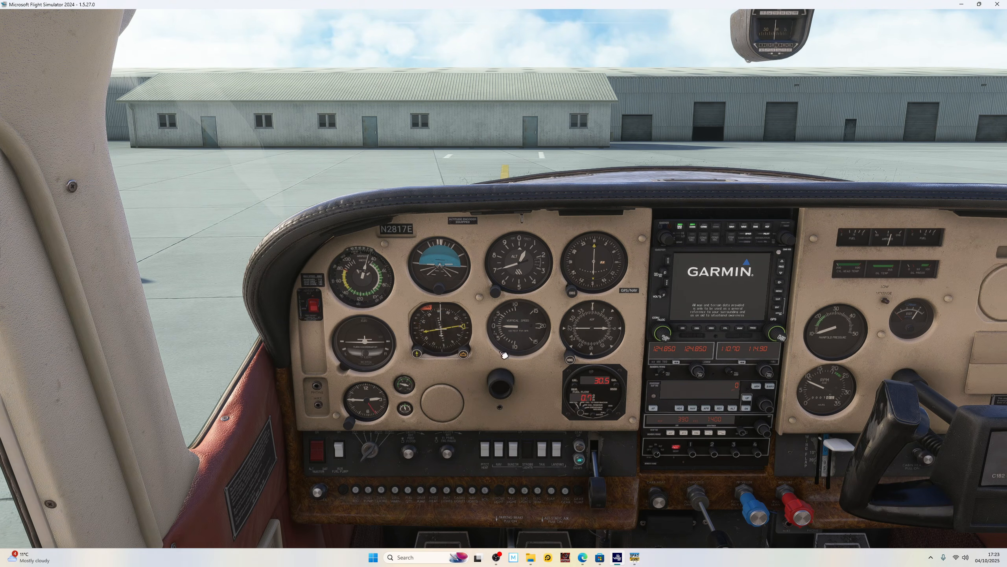
right_click(684, 147)
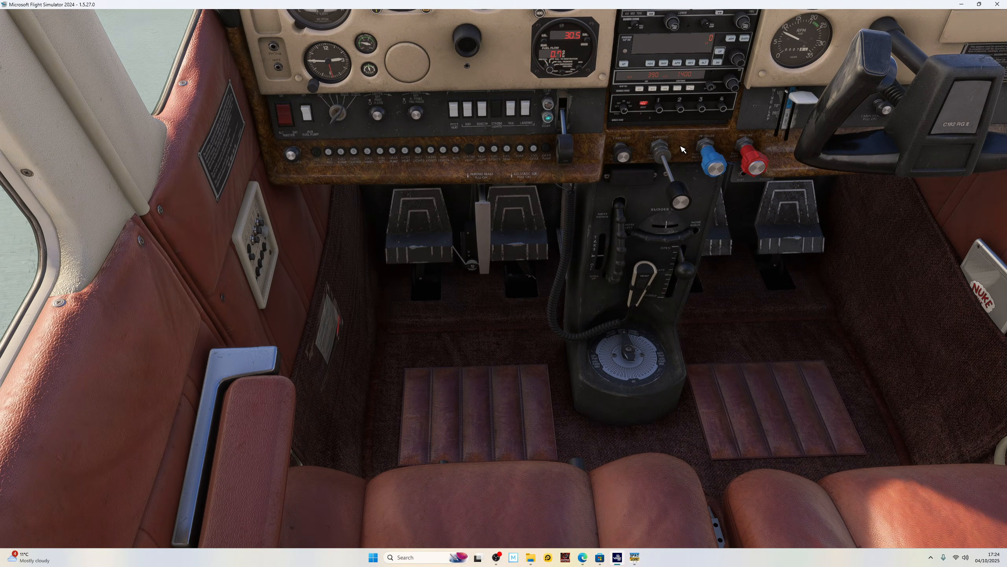
right_click(613, 240)
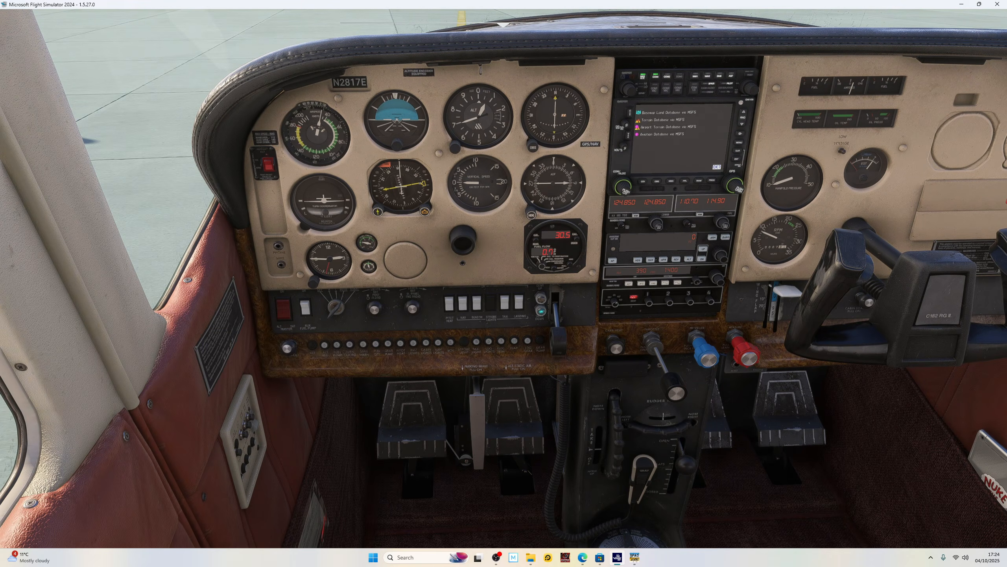
right_click(380, 339)
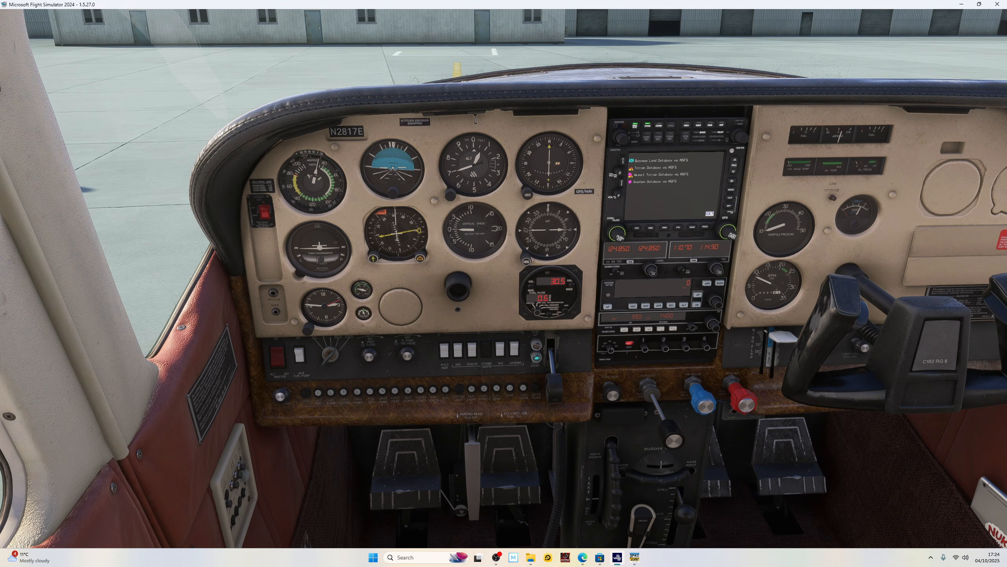
key("Escape")
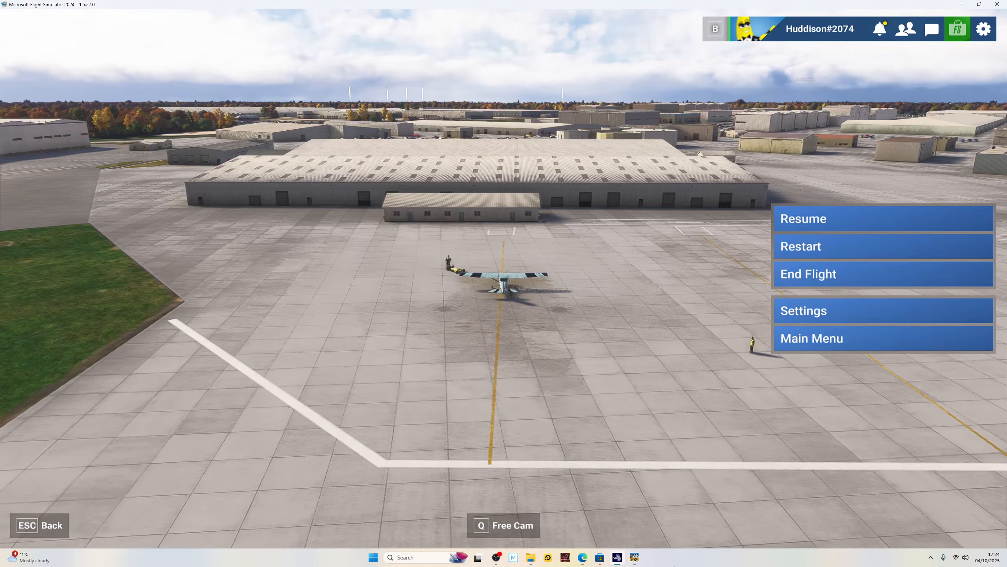
Show the landing light switch events in SPAD.neXt, return to Microsoft Flight Simulator 2024, and look down at the lower cockpit console.
left_click(635, 557)
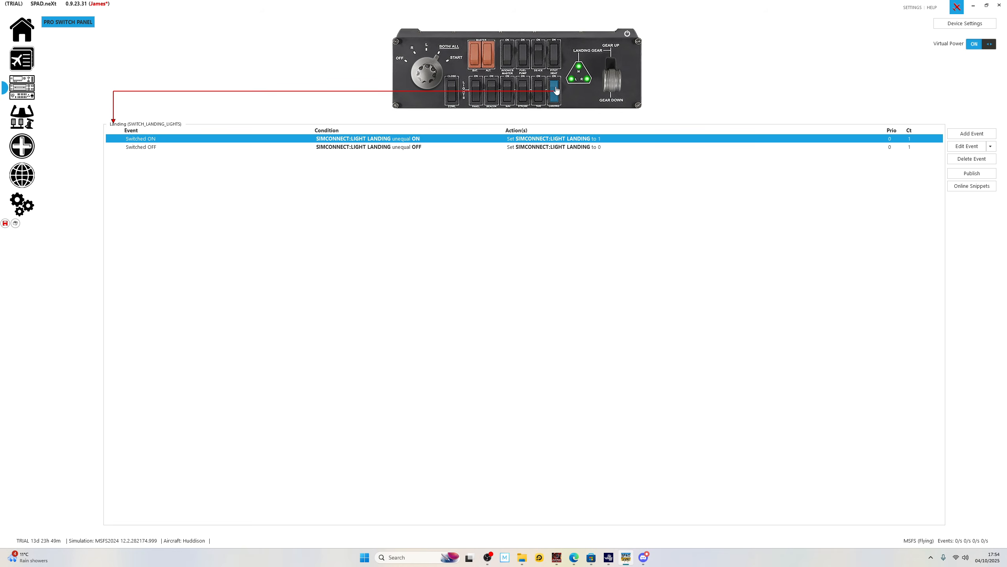
left_click(611, 559)
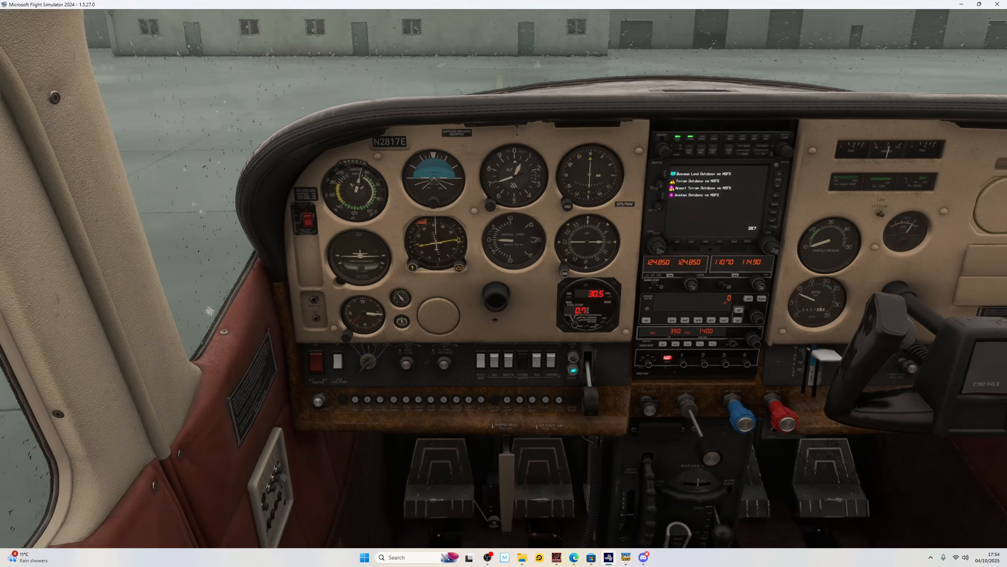
left_click_drag(591, 310, 608, 371)
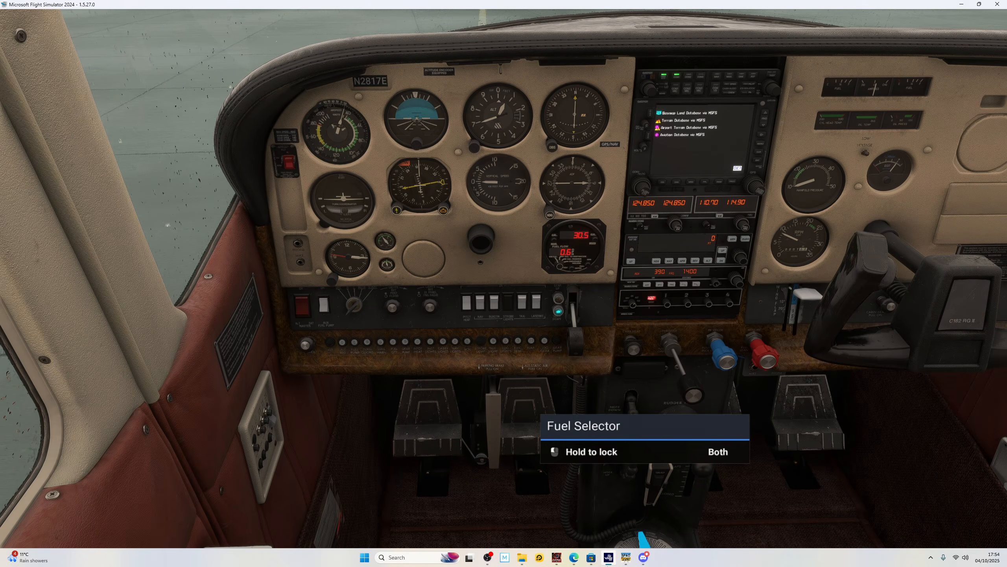
Switch to SPAD.neXt to show the cowl switch events, and return to Microsoft Flight Simulator 2024 to check the cowl flap control.
left_click(626, 557)
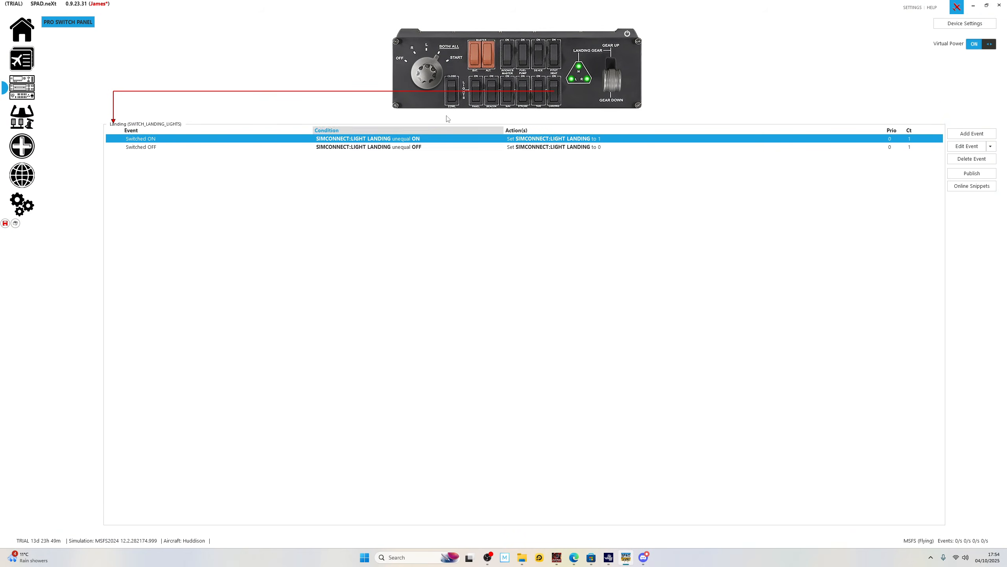
left_click(454, 95)
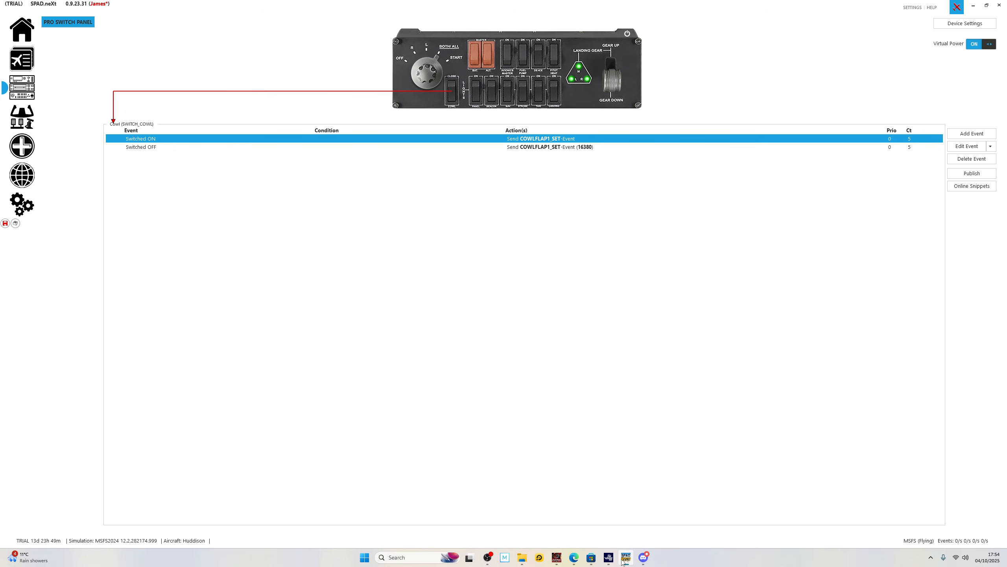
left_click(609, 557)
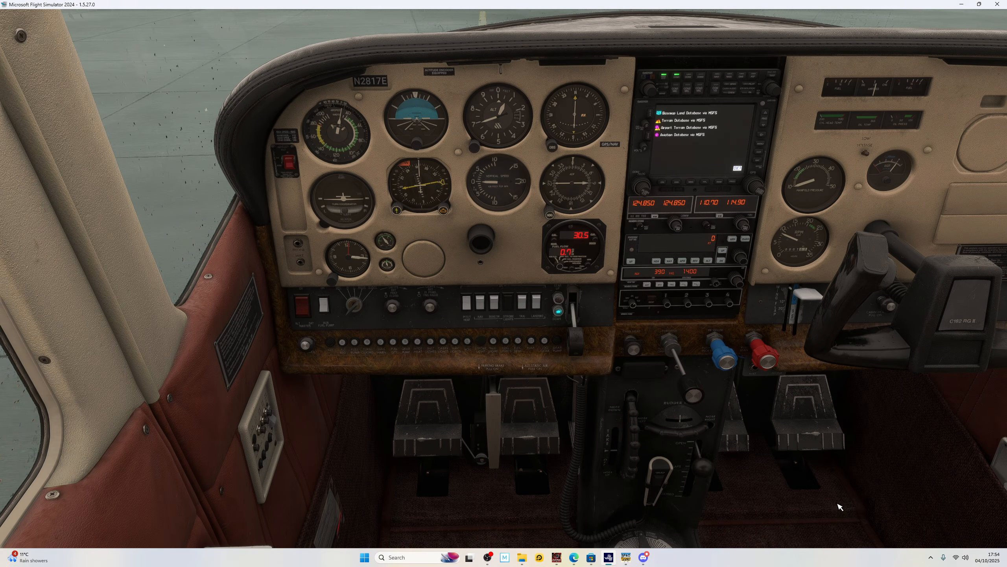
Turn on the landing light in the external view to check it, and return to the cockpit.
key("End")
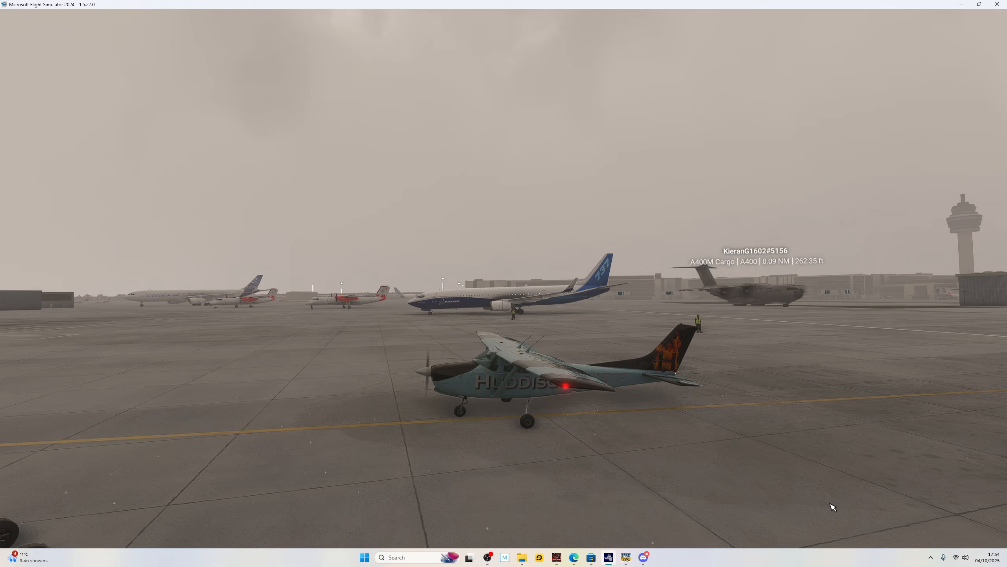
key("ctrl+l")
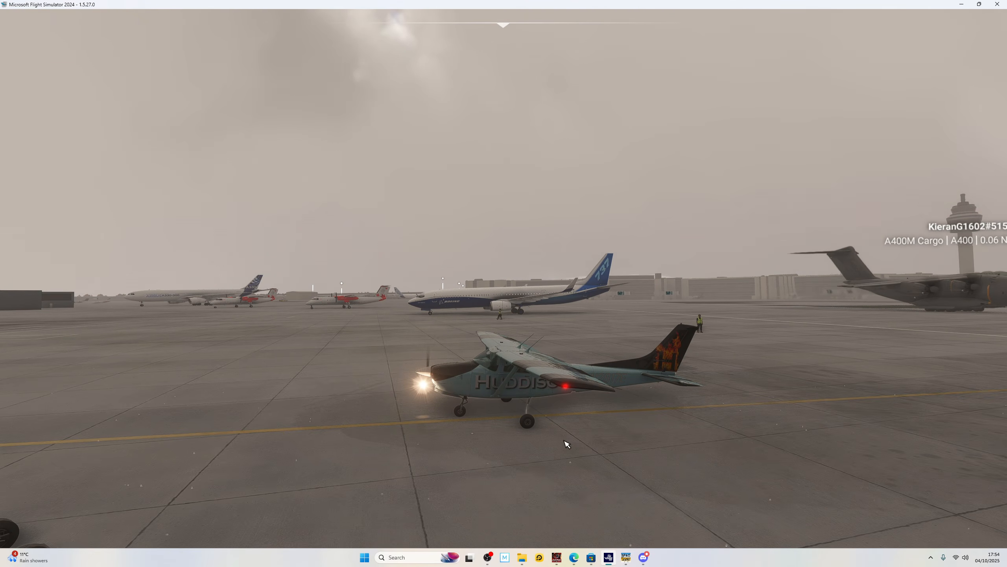
key("End")
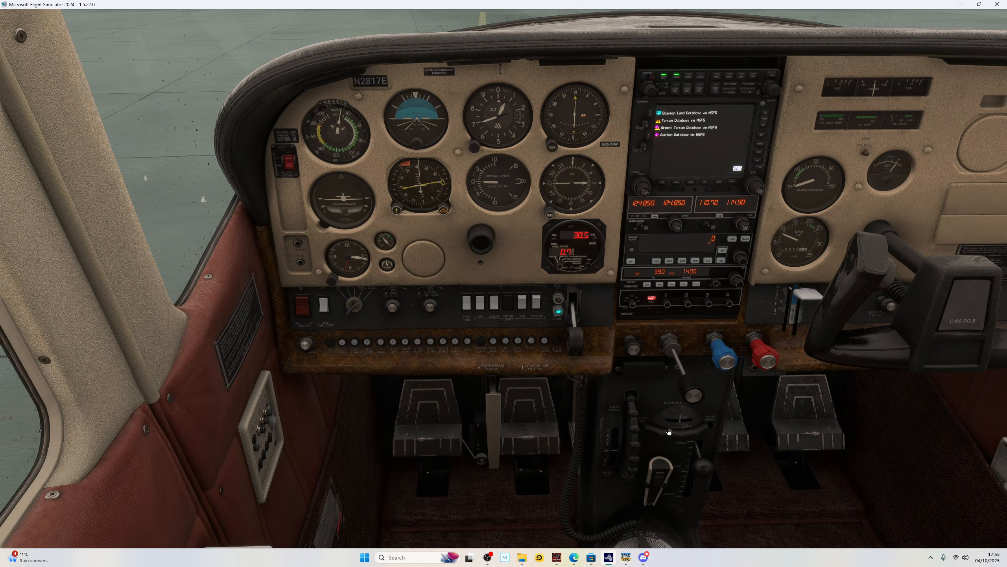
Switch to SPAD.neXt and browse the online snippets for the cowl and landing light switches, closing both lists without importing anything.
left_click(625, 558)
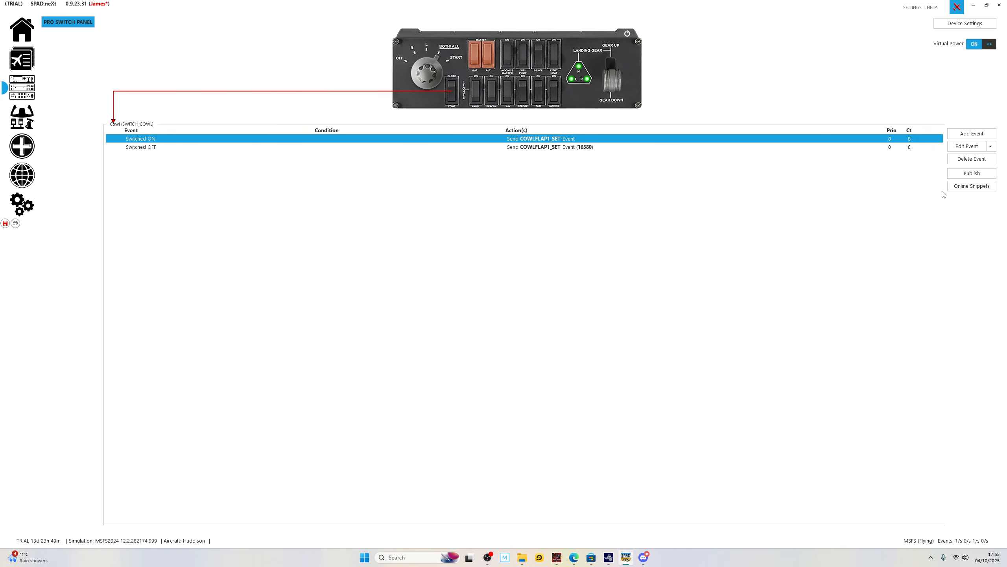
left_click(971, 185)
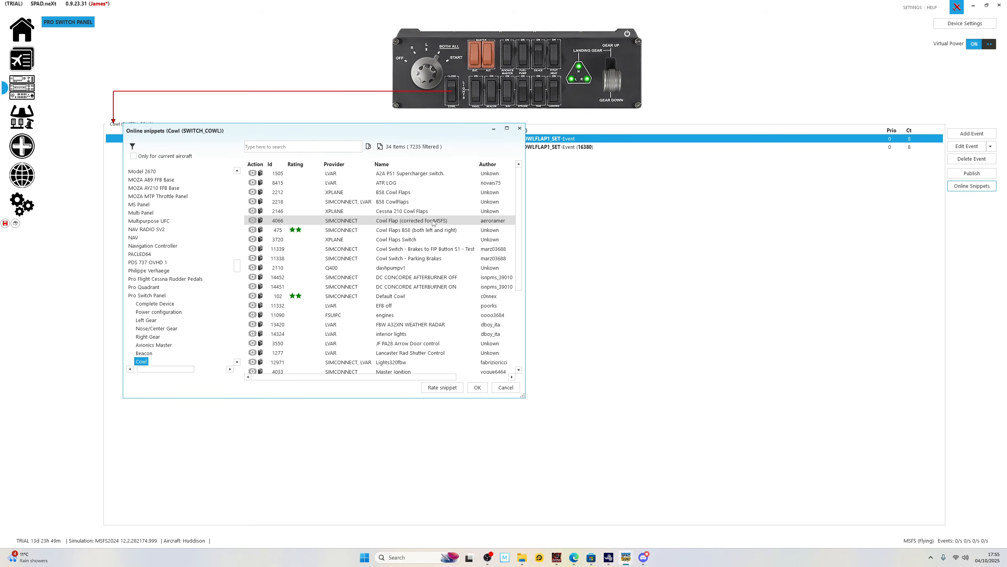
left_click(513, 387)
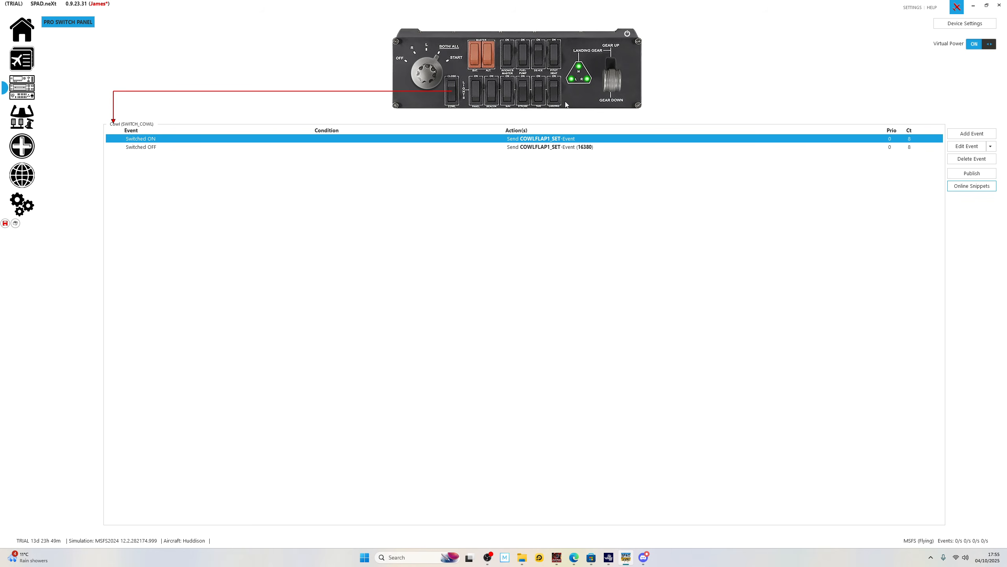
left_click(554, 91)
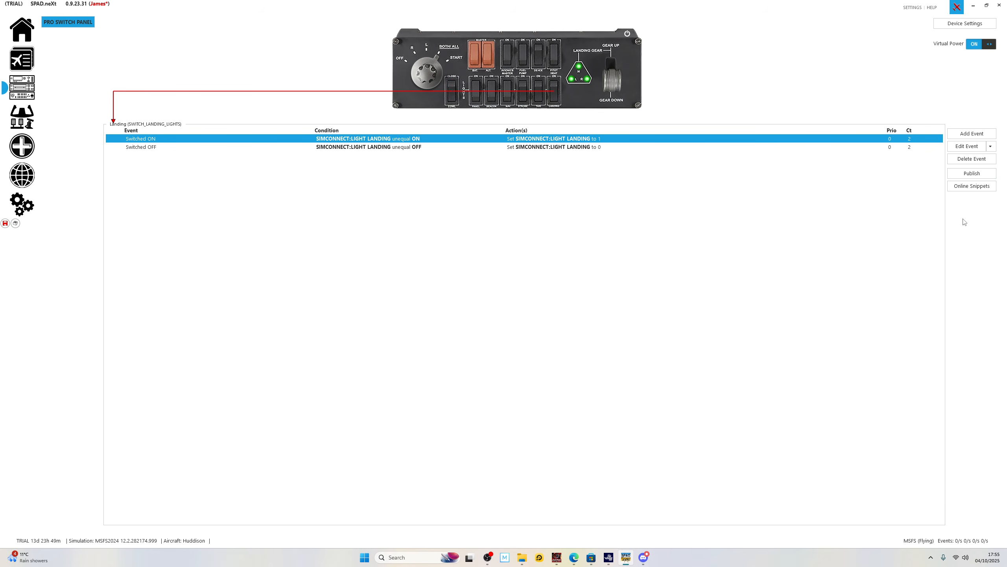
left_click(977, 189)
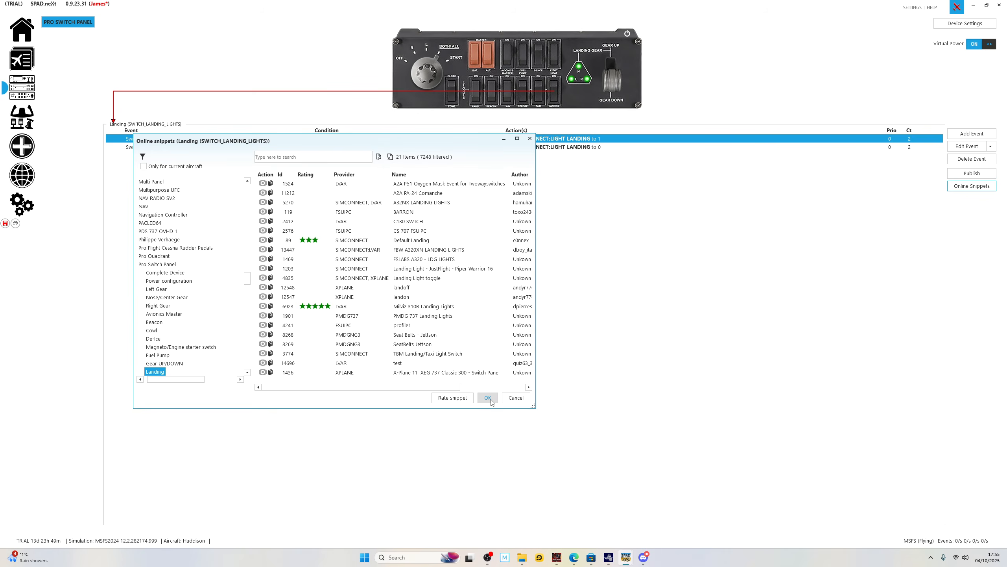
left_click(526, 398)
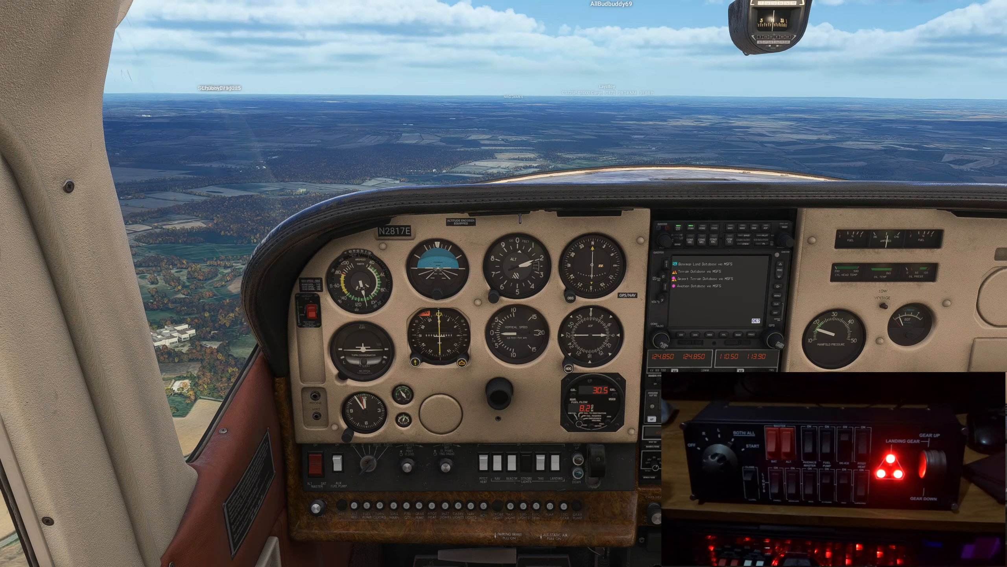
Check the landing gear and landing light operation in flight from the cockpit and external views, including lowering the gear.
key("End")
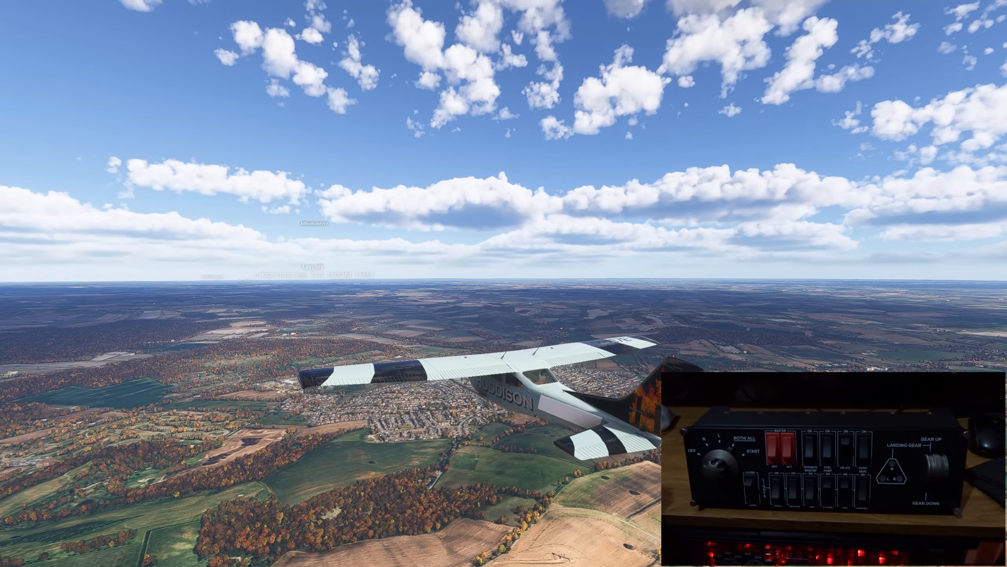
key("End")
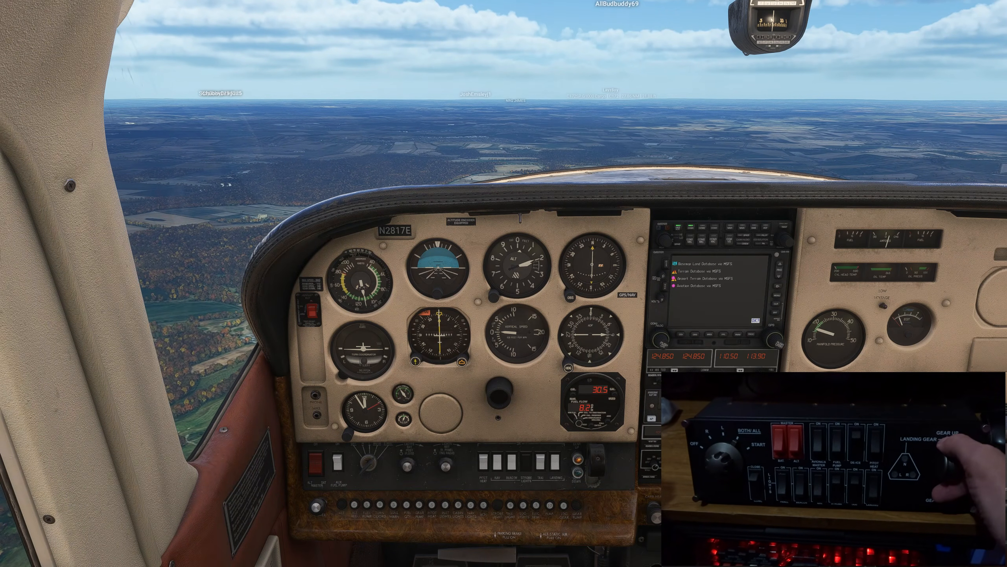
key("g")
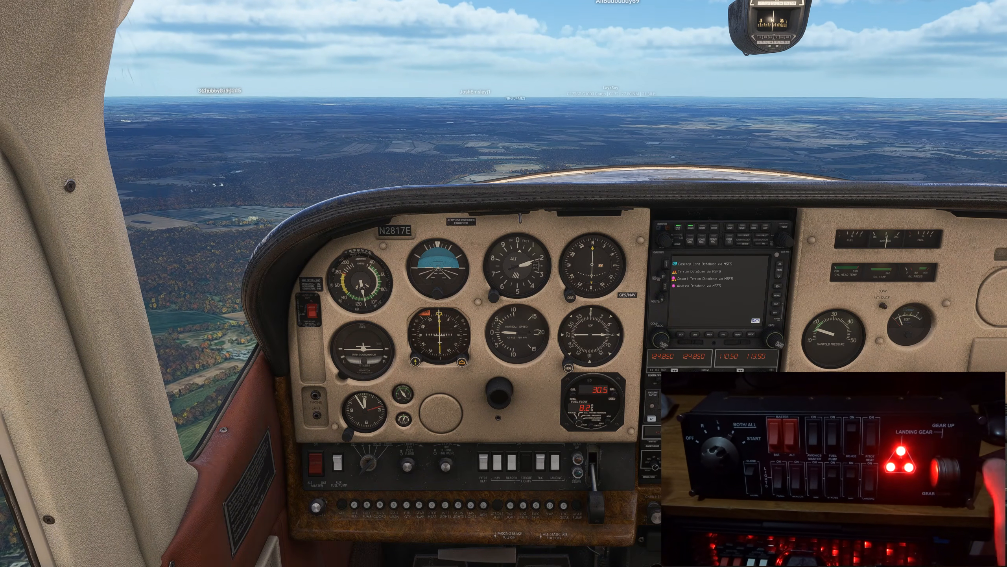
key("End")
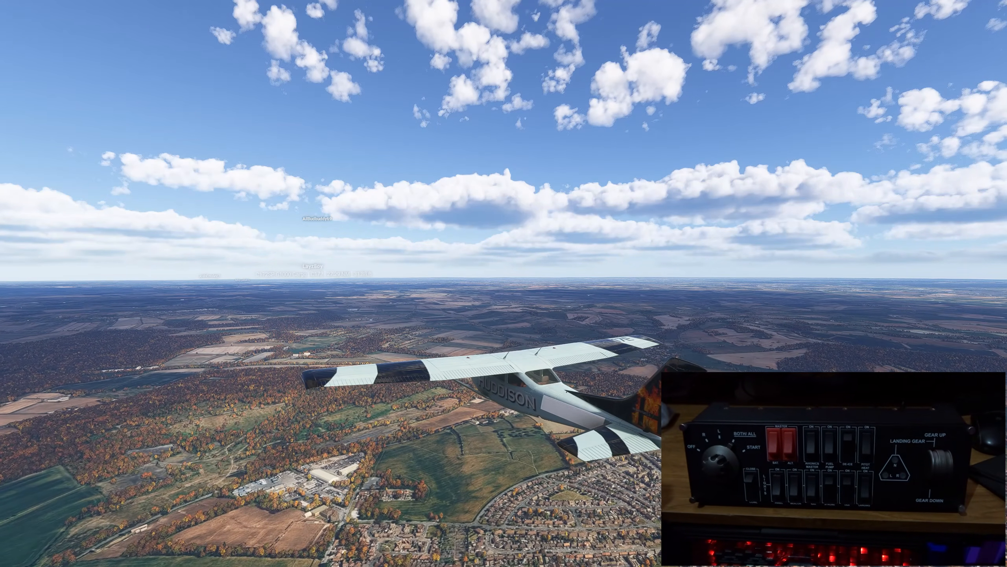
key("End")
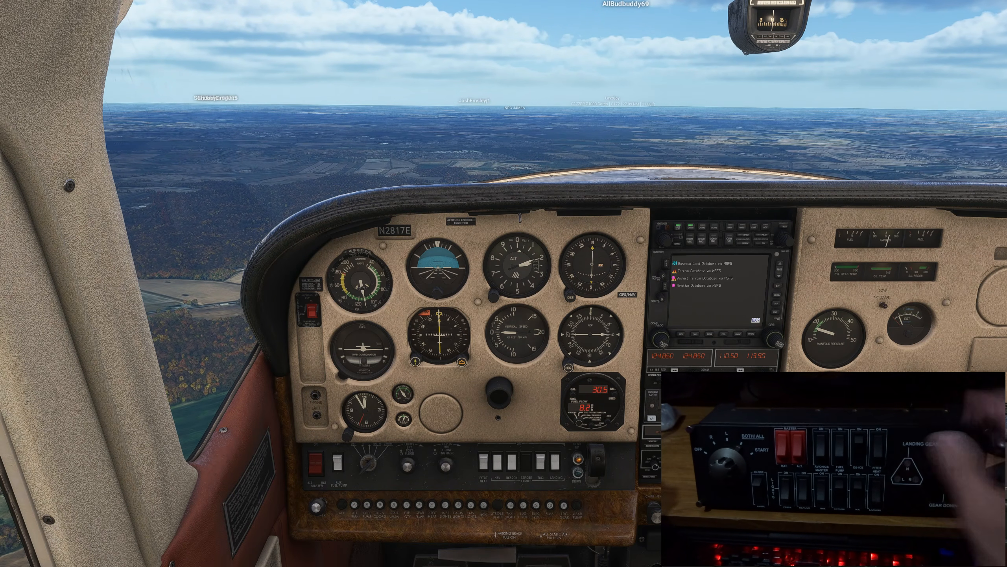
key("End")
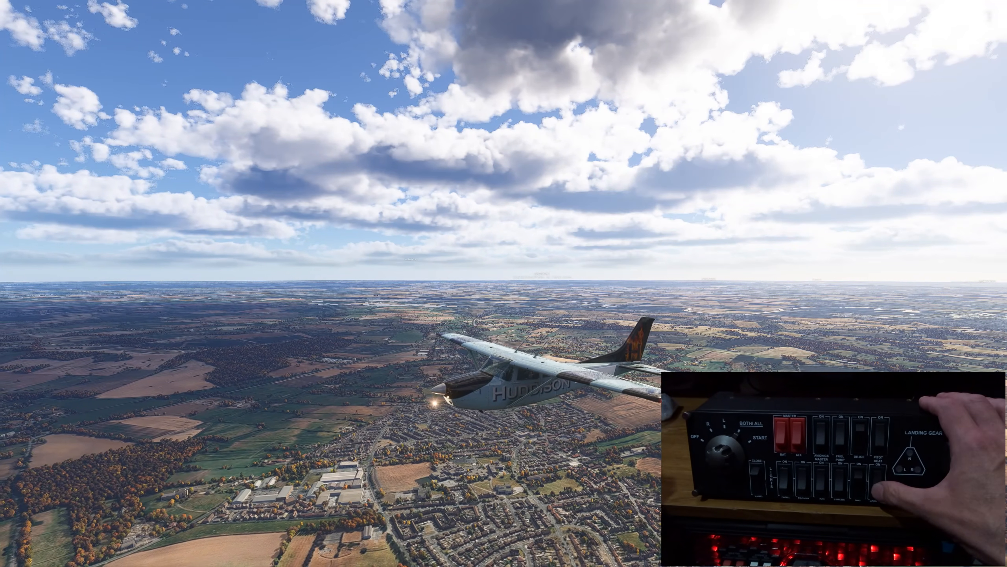
key("End")
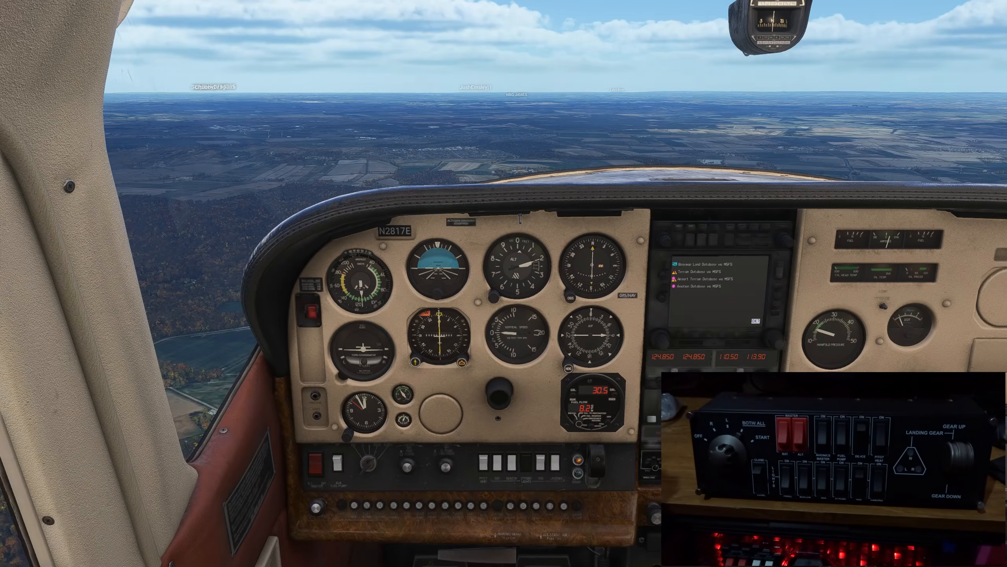